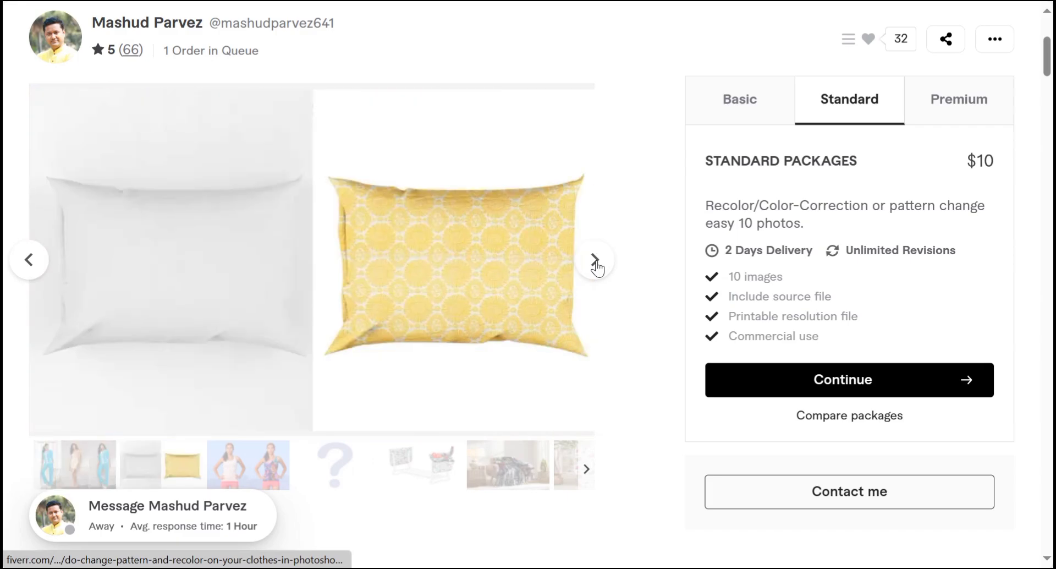
Browse the before-and-after sample images in the gig's gallery.
left_click(594, 259)
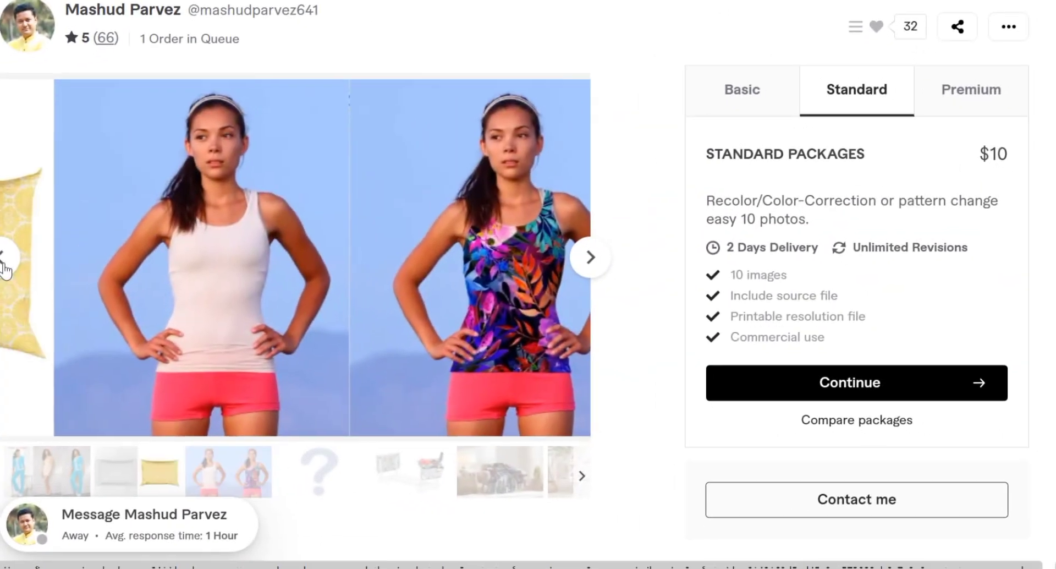
left_click(31, 267)
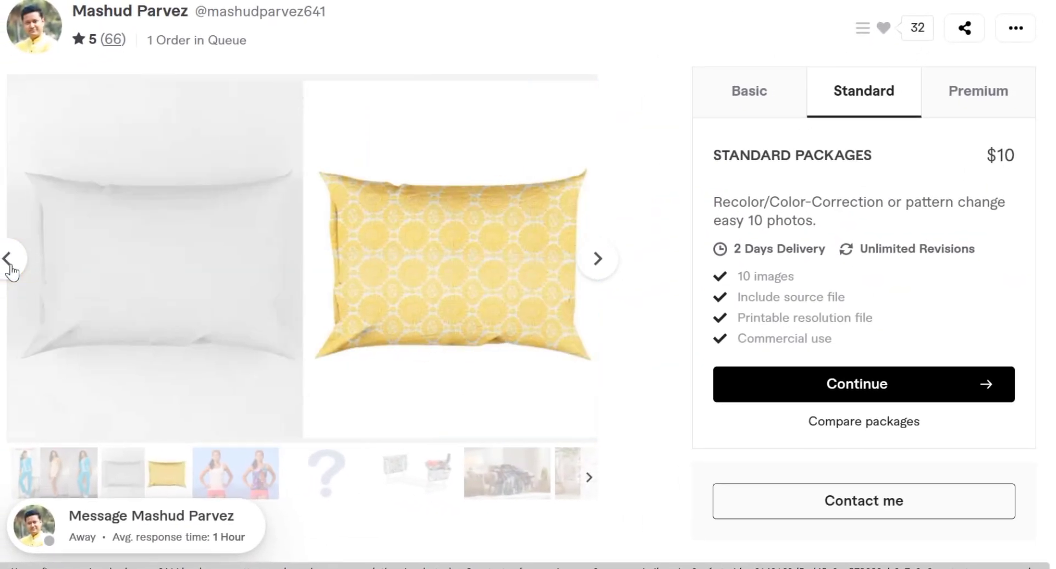
left_click(30, 266)
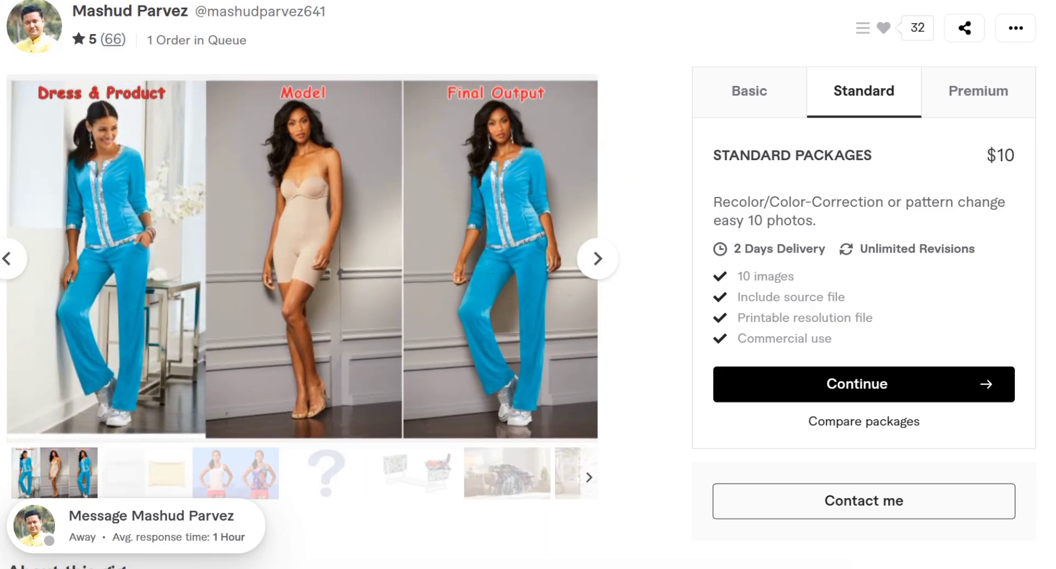
scroll(660, 203, "down", 1)
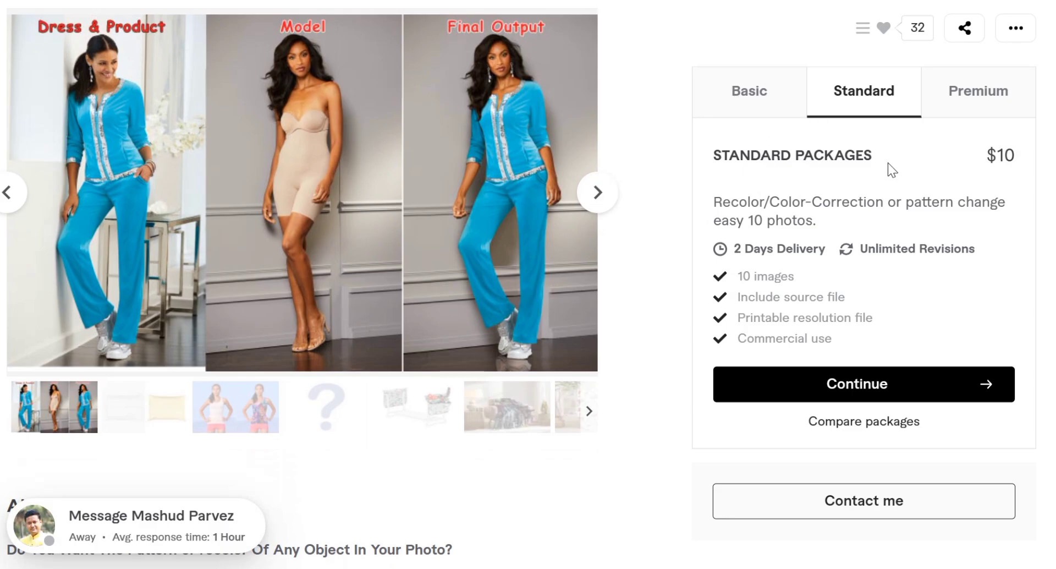
View the Basic package's price and contents, and read through the gig description.
left_click(759, 92)
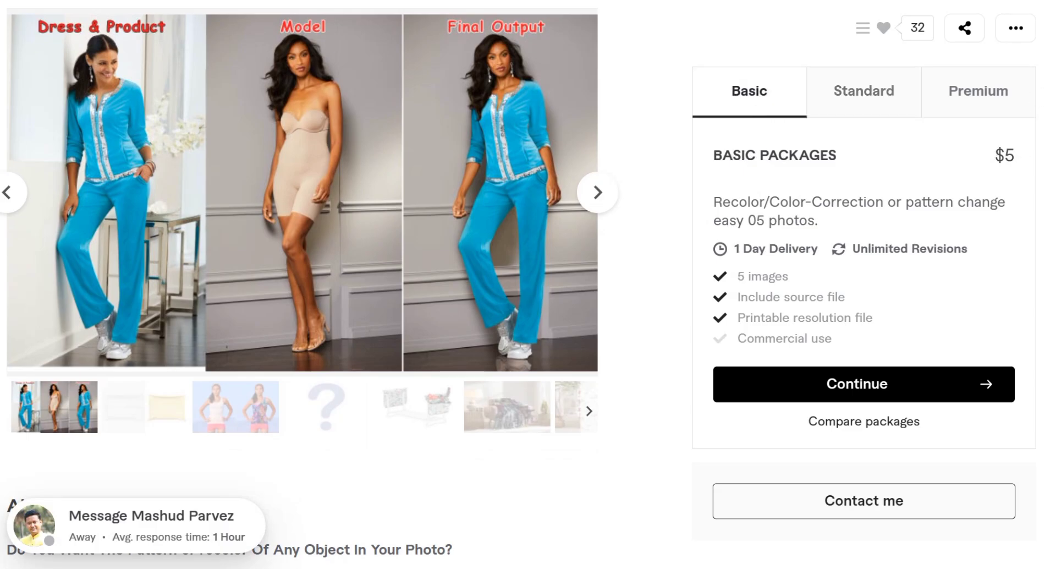
scroll(759, 91, "up", 2)
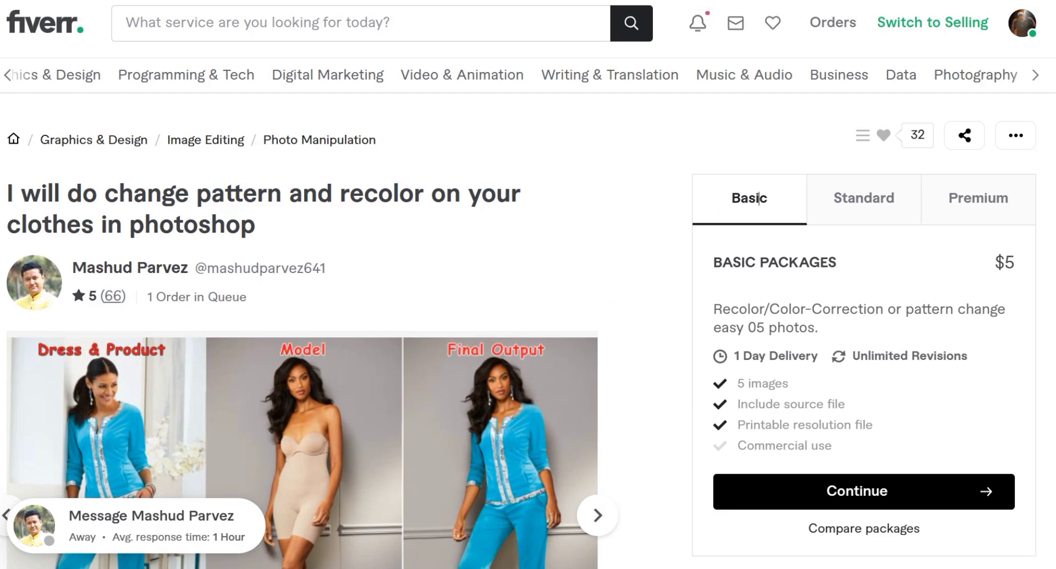
scroll(759, 94, "down", 12)
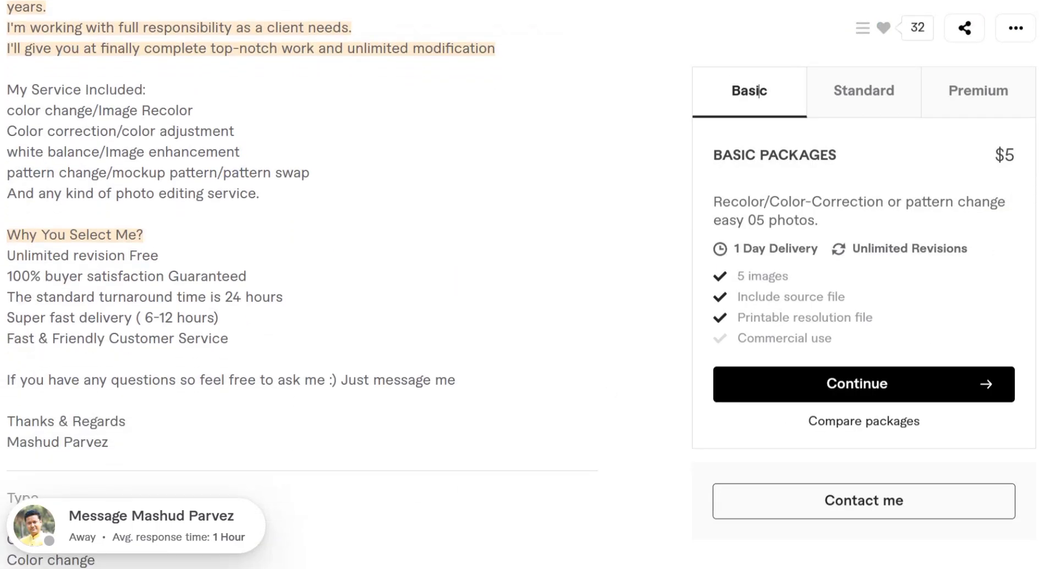
scroll(759, 93, "up", 4)
scroll(759, 94, "down", 4)
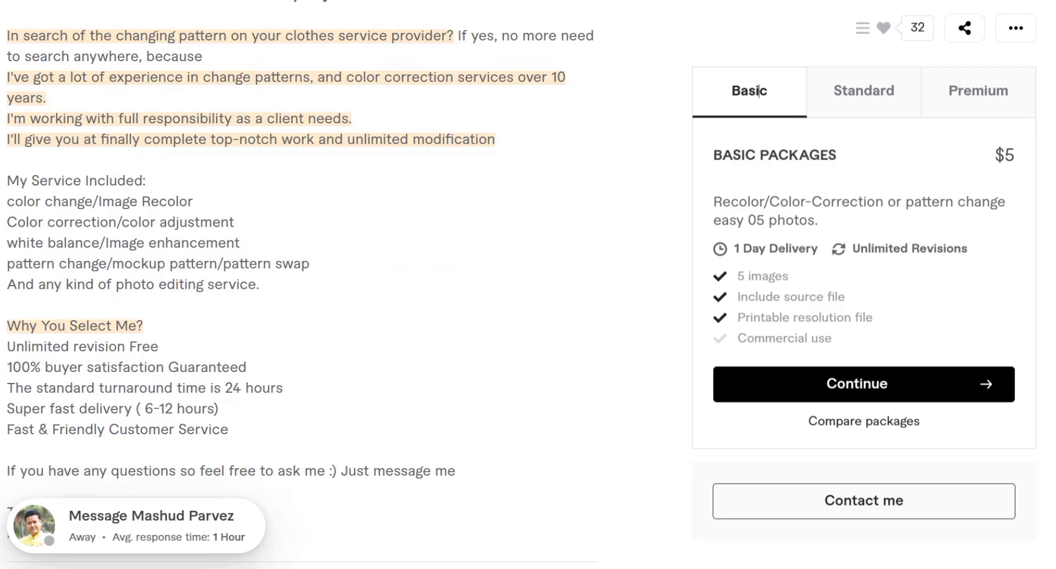
Switch to Calculator and multiply the Basic package price of 5 by 66 reviews.
left_click(770, 567)
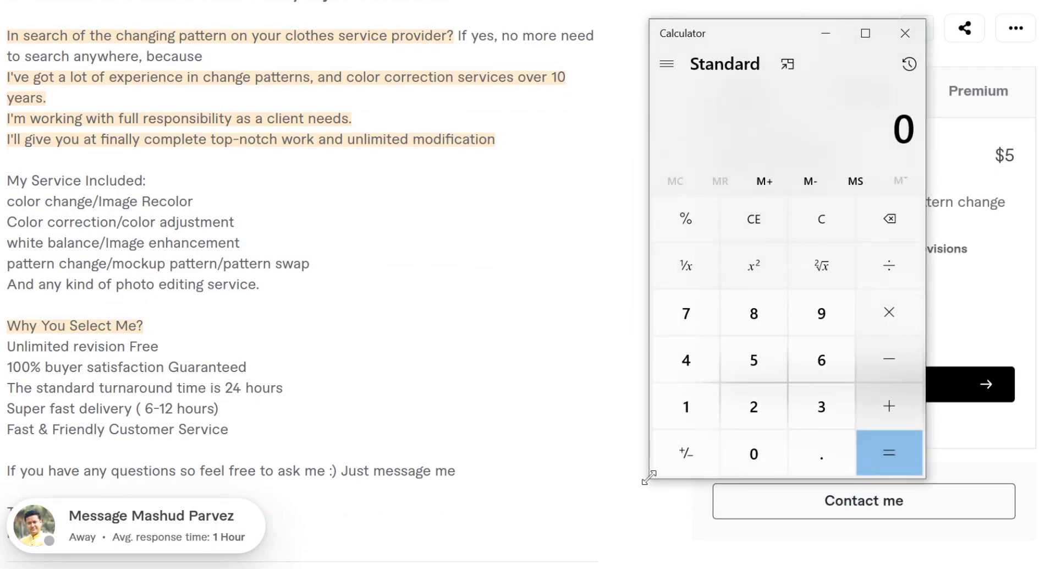
left_click(767, 358)
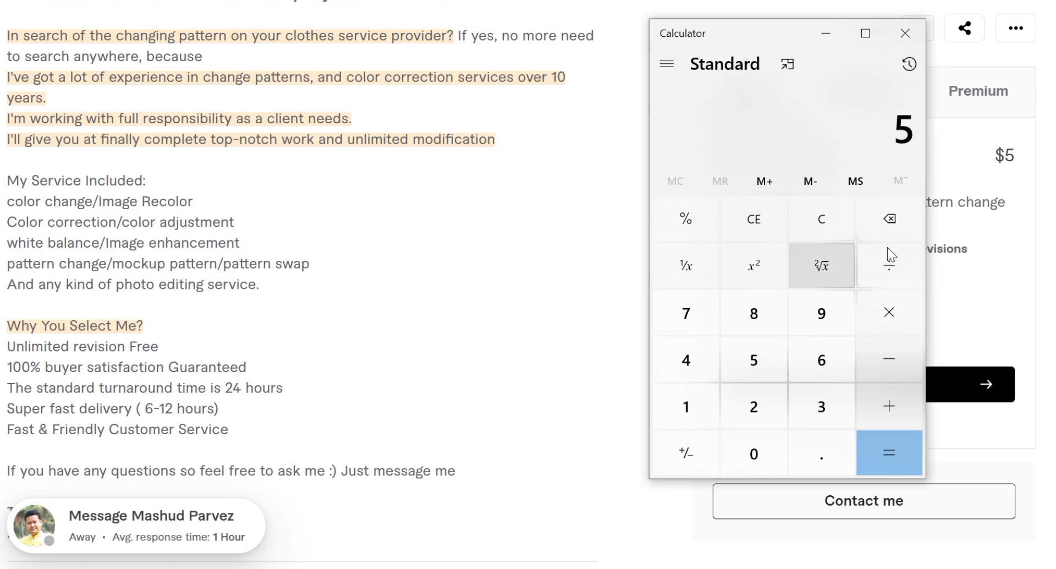
left_click(891, 300)
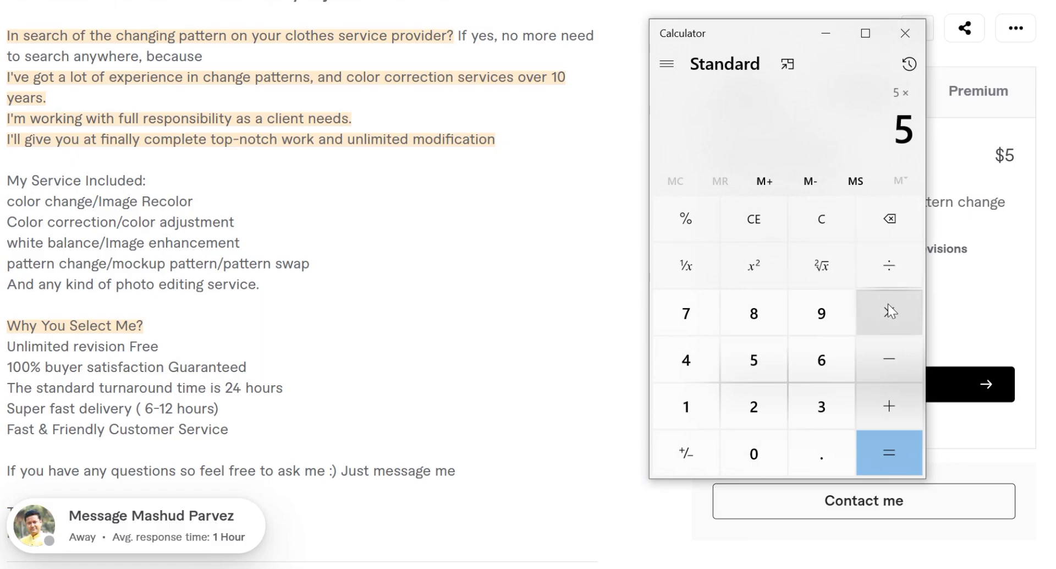
double_click(825, 347)
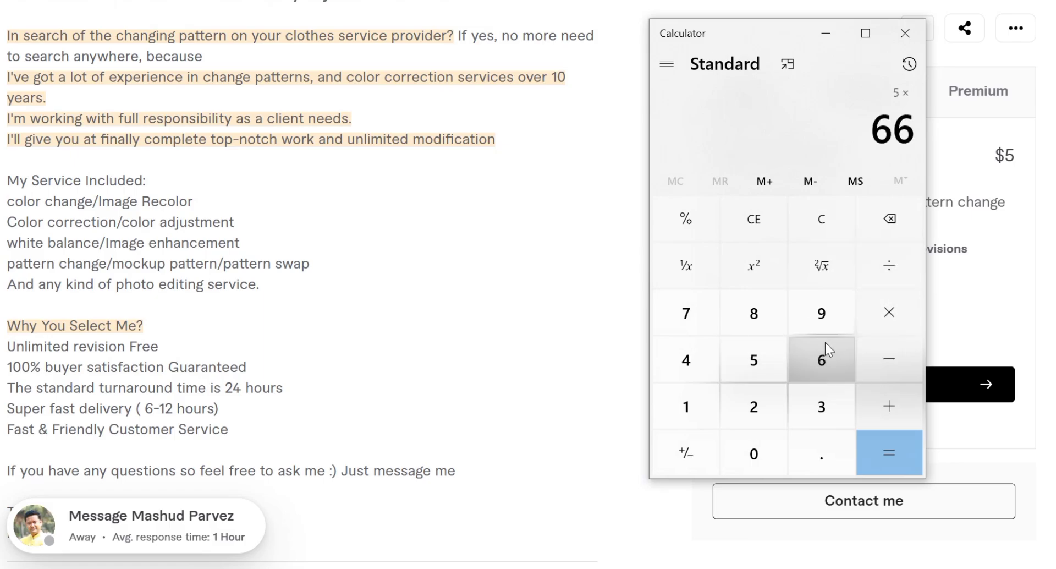
left_click(898, 440)
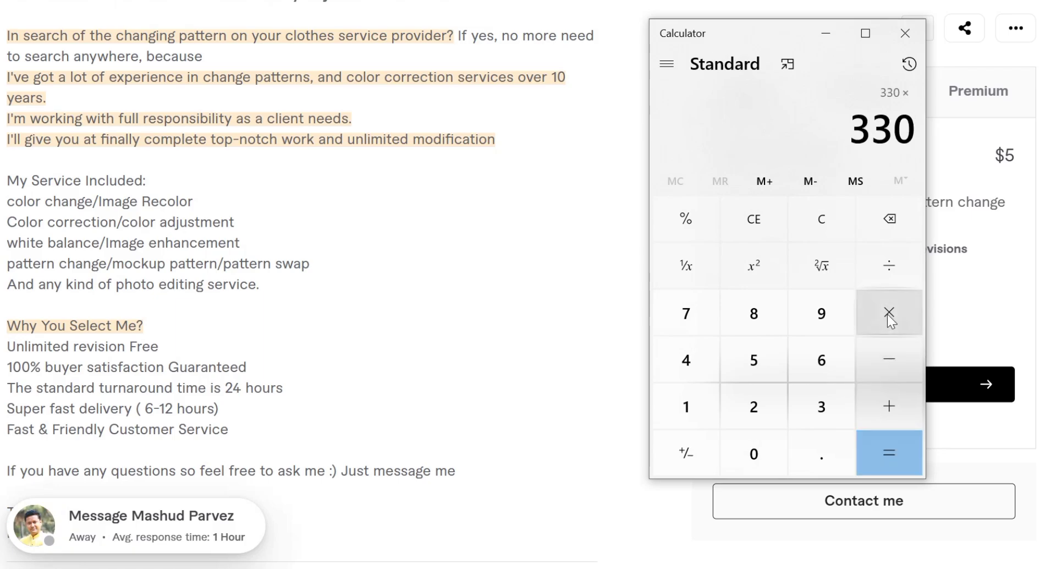
Multiply the calculated earnings by 330.
left_click(822, 397)
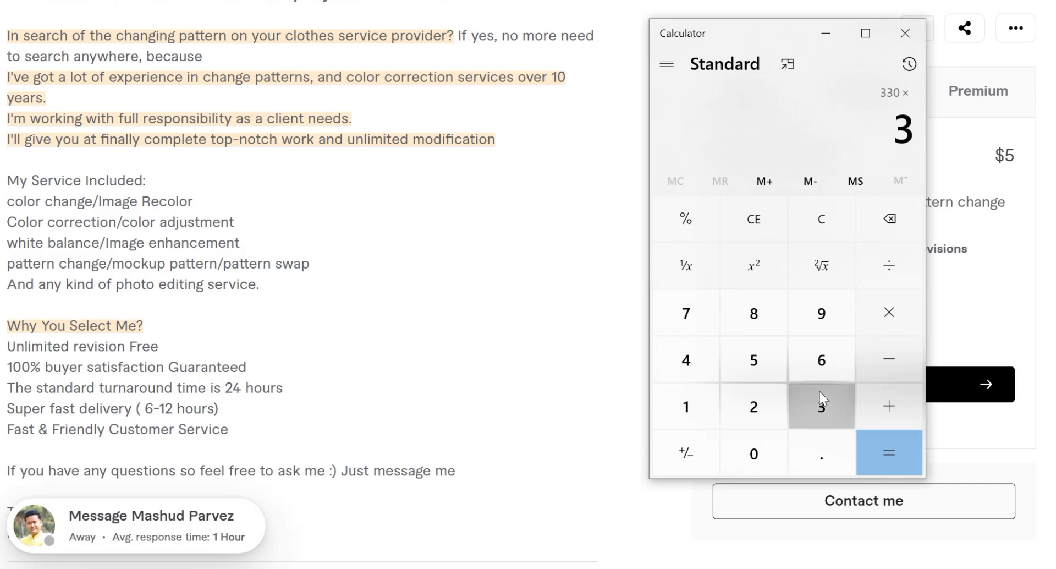
left_click(821, 398)
left_click(772, 438)
left_click(887, 455)
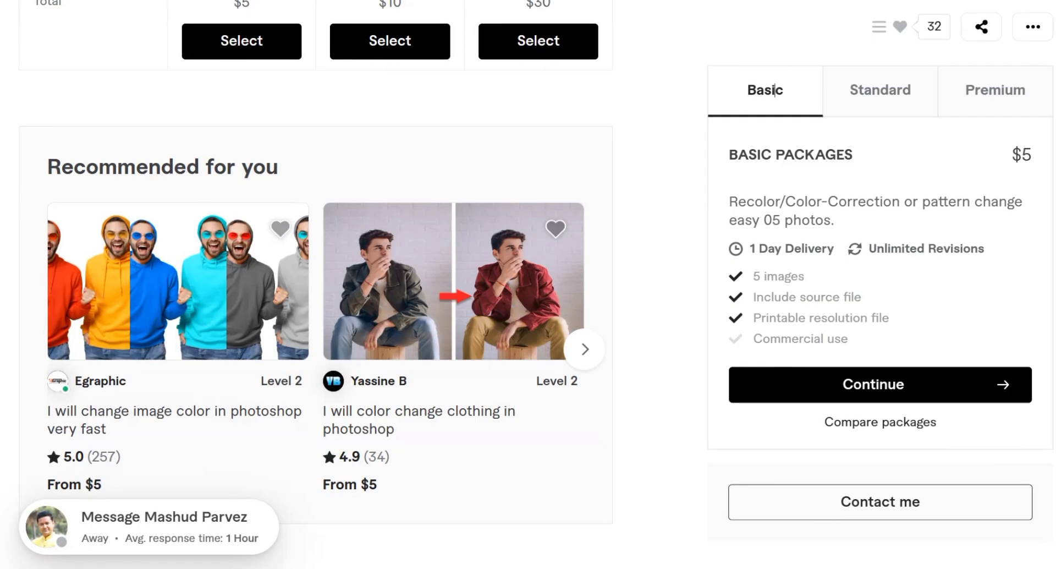
Look through the gig's reviews and the seller's other services at the end of the page.
scroll(308, 275, "down", 10)
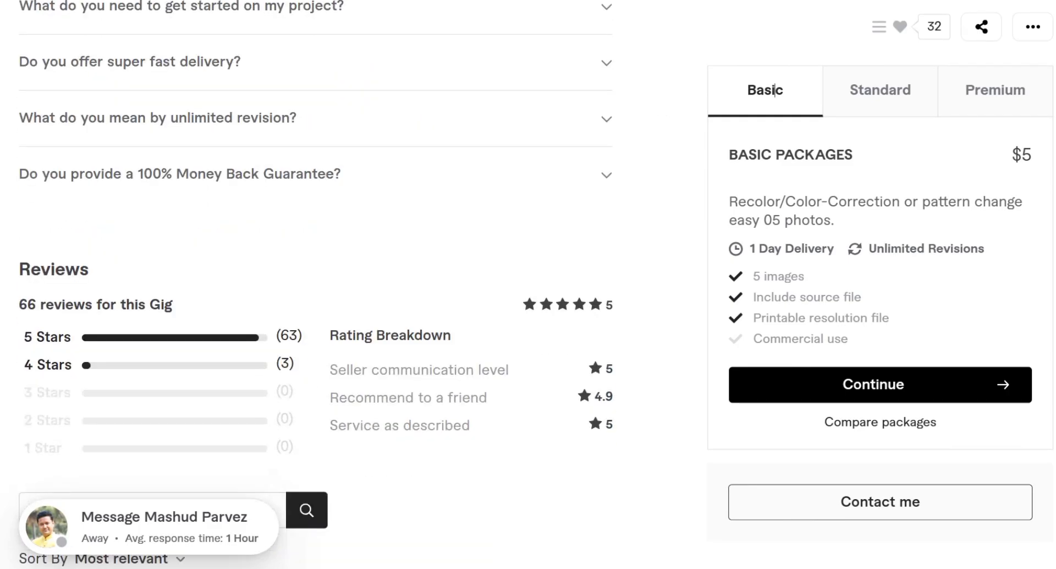
scroll(774, 89, "down", 10)
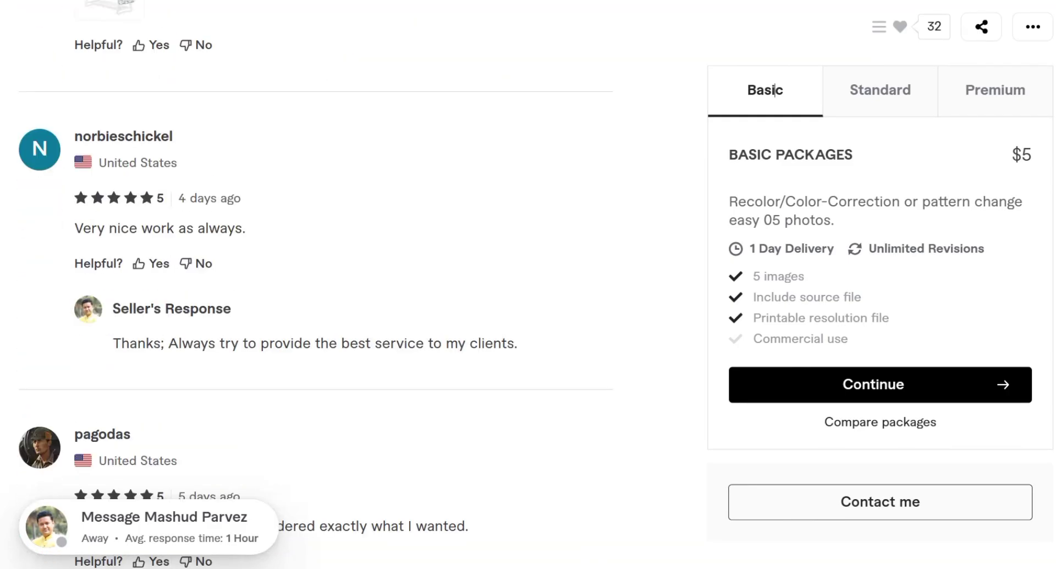
scroll(774, 90, "down", 15)
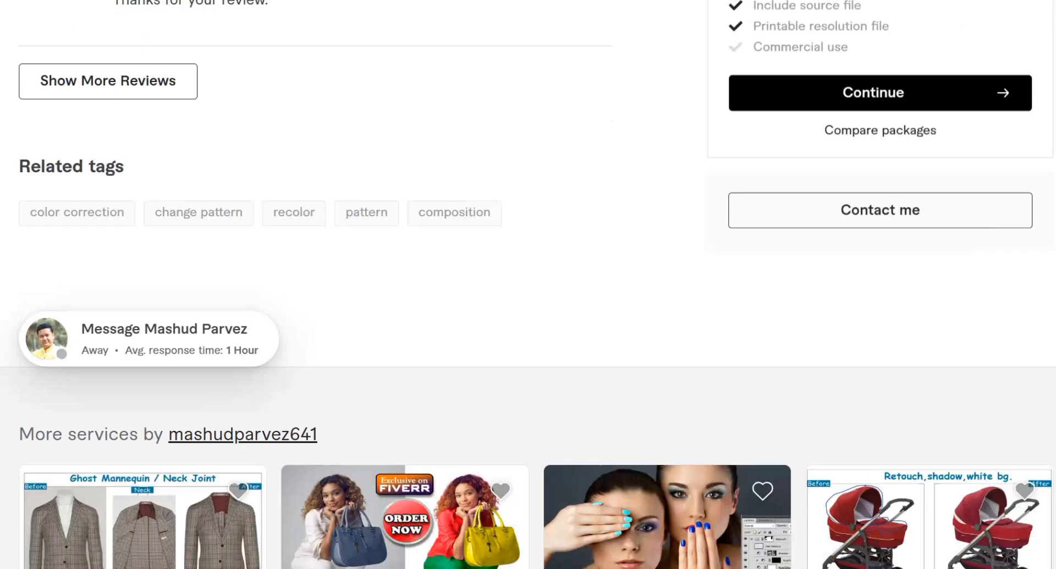
scroll(528, 284, "down", 4)
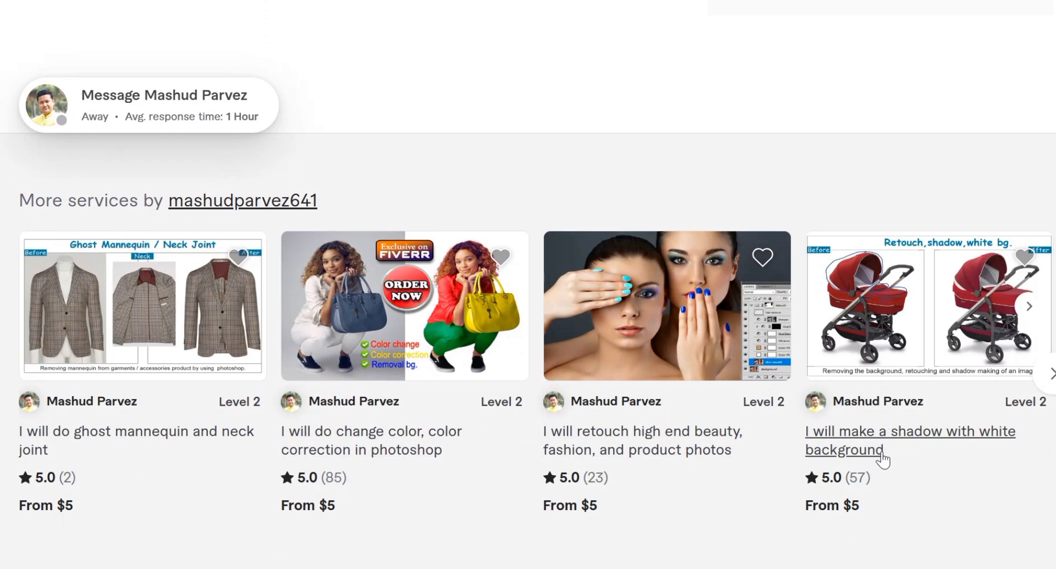
left_click(1045, 378)
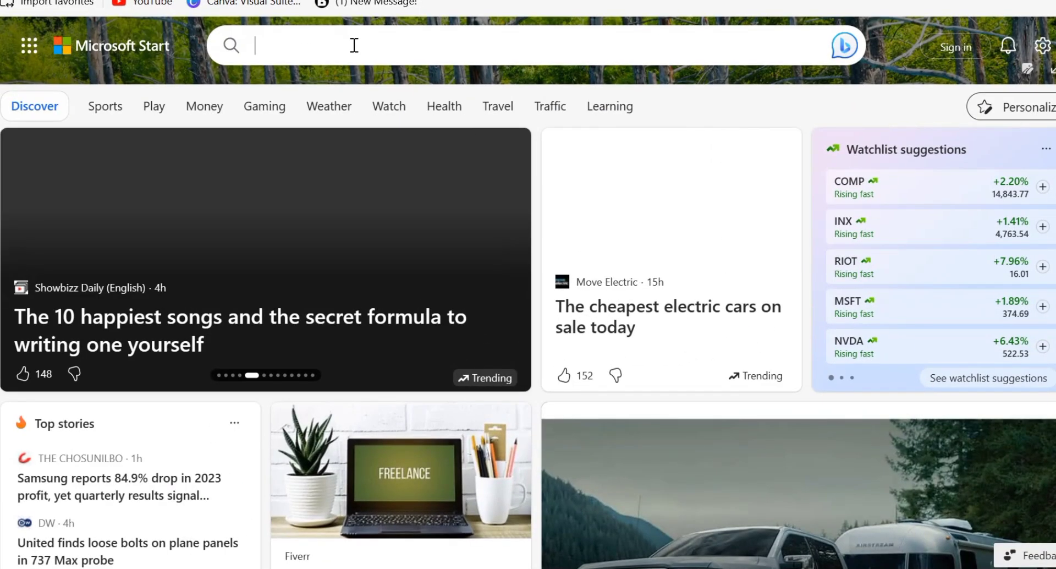
Search the web for "adobe firefly".
type("ado")
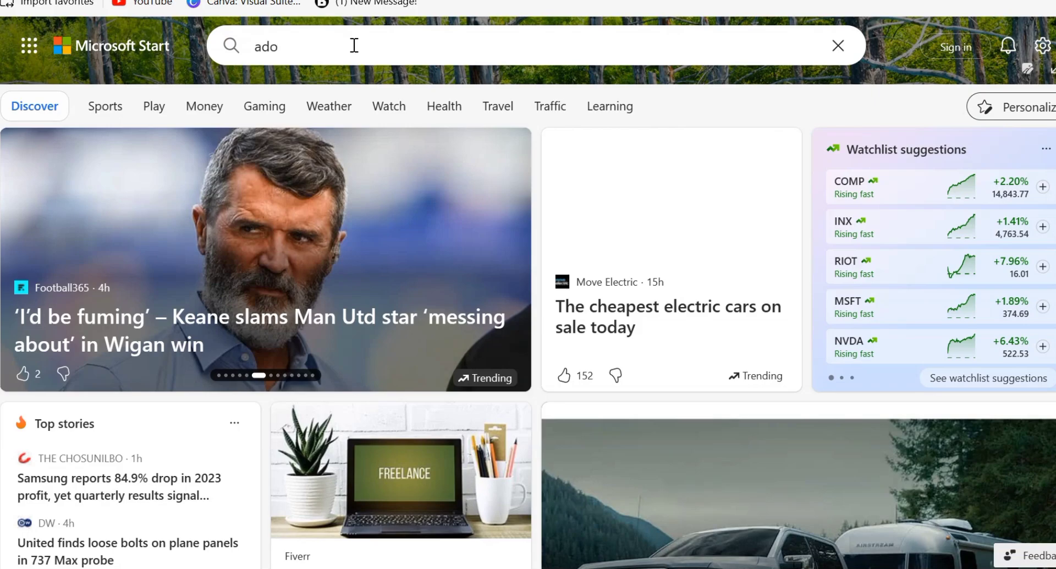
type("be ")
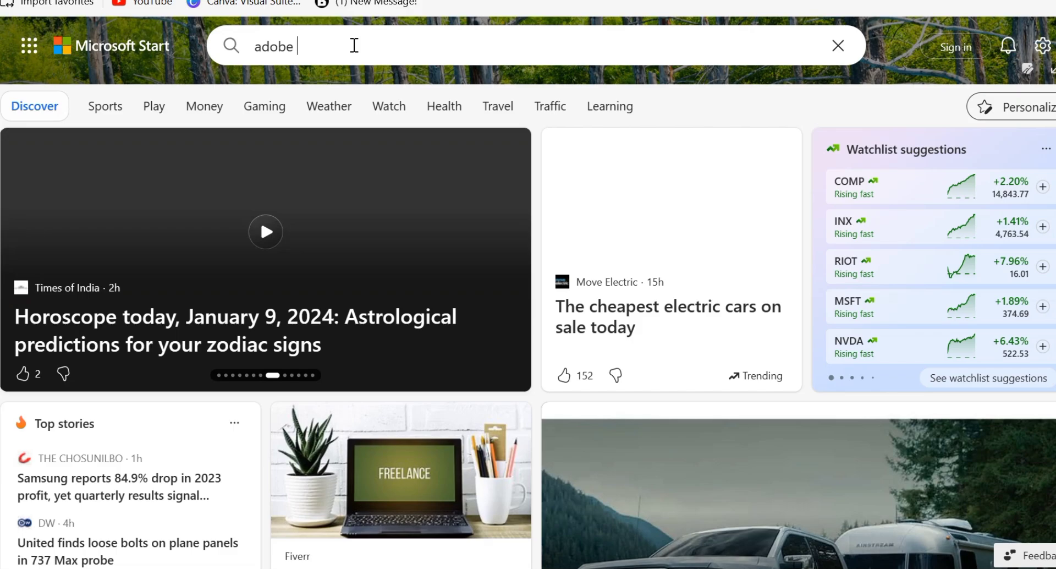
type("fire")
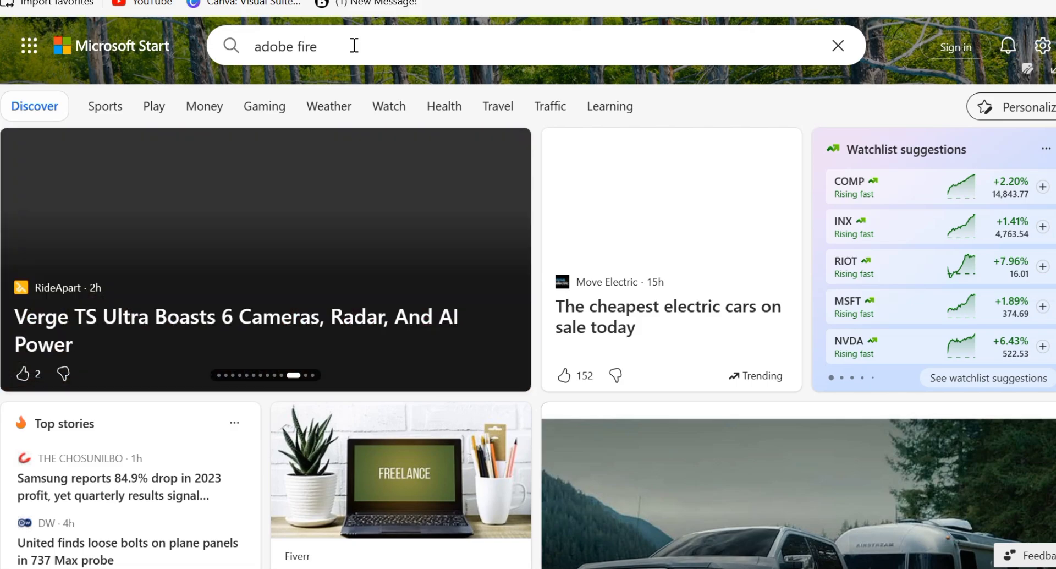
type("fly")
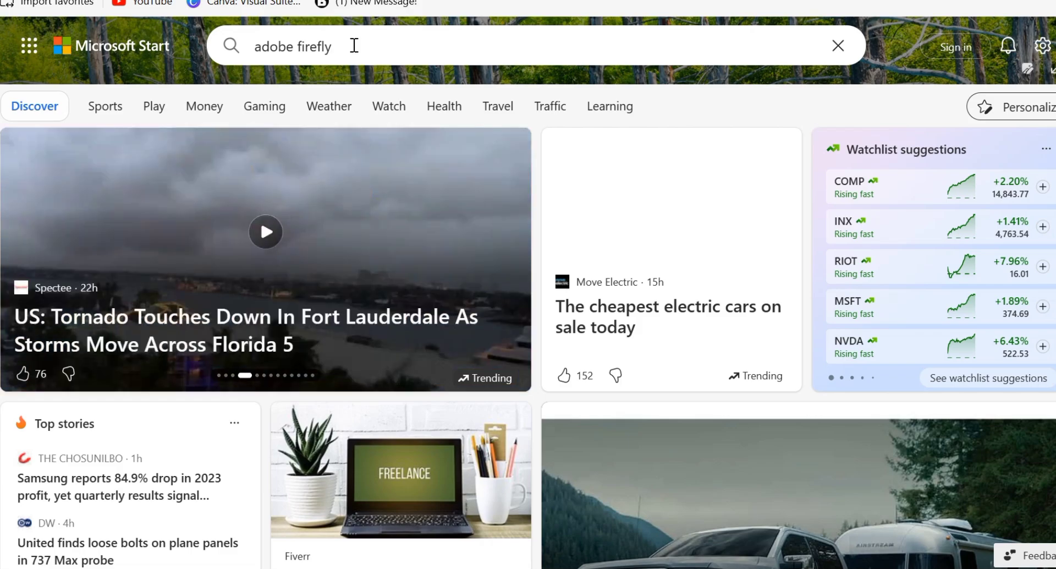
left_click(354, 46)
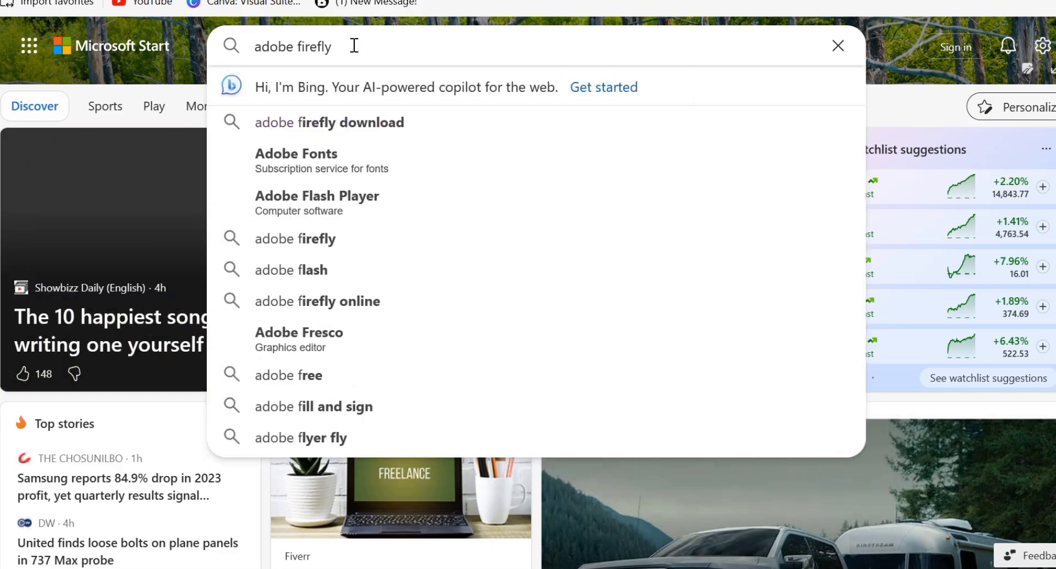
key("Return")
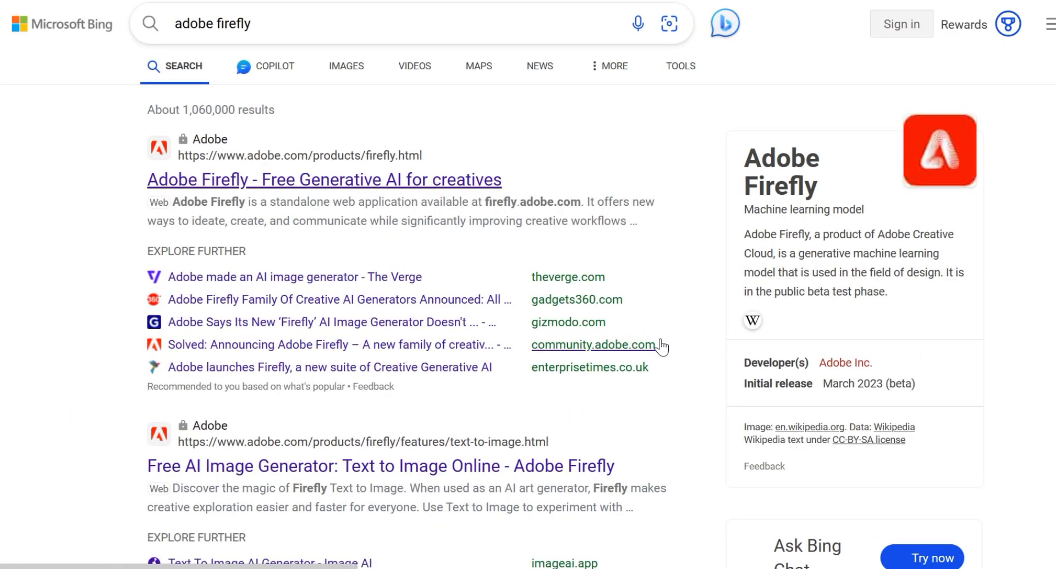
Open Adobe's Firefly product page from the search results and start creating with Generative Fill.
left_click(348, 181)
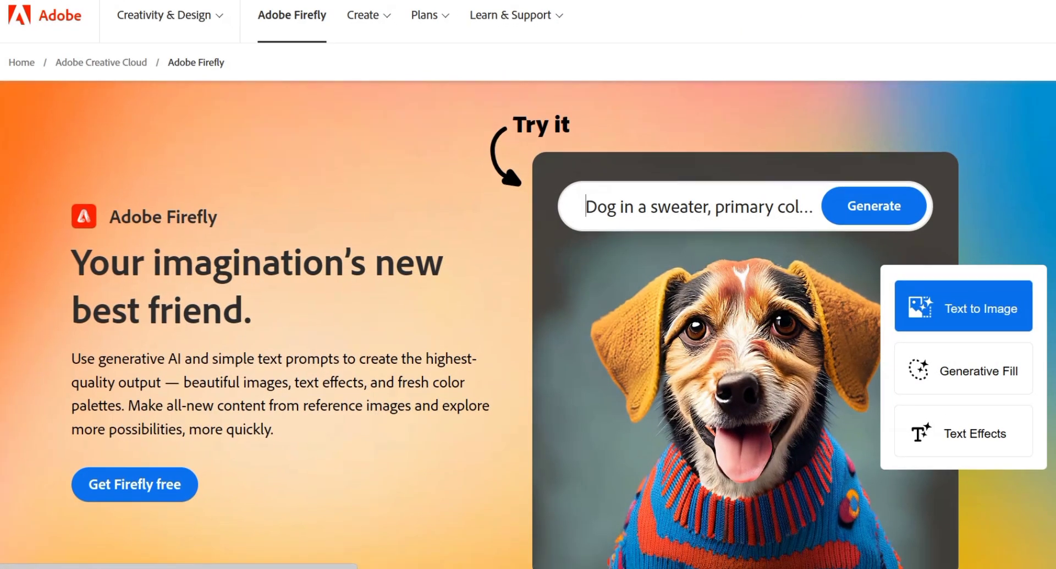
scroll(528, 330, "down", 10)
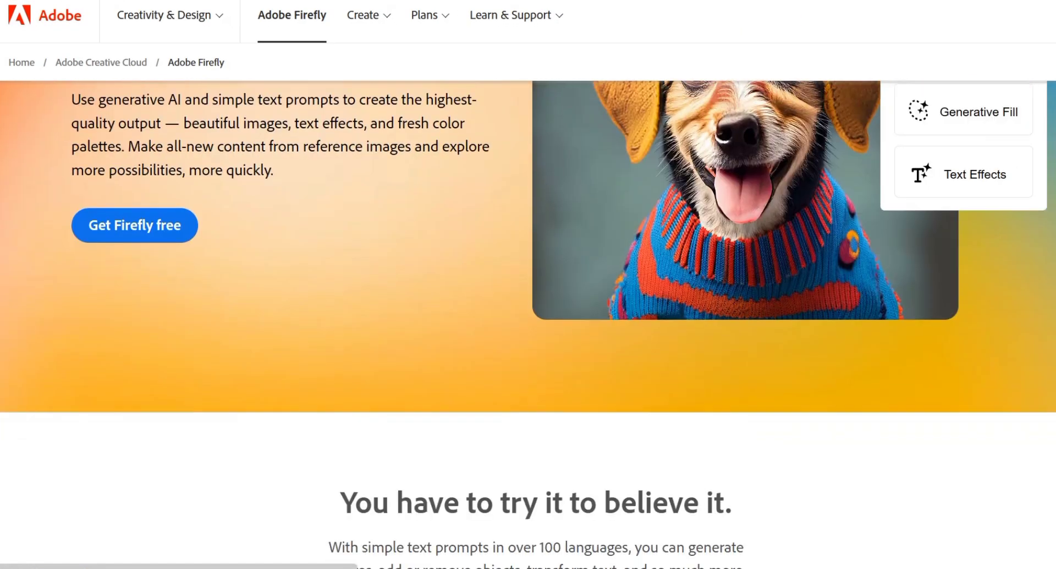
scroll(536, 330, "down", 3)
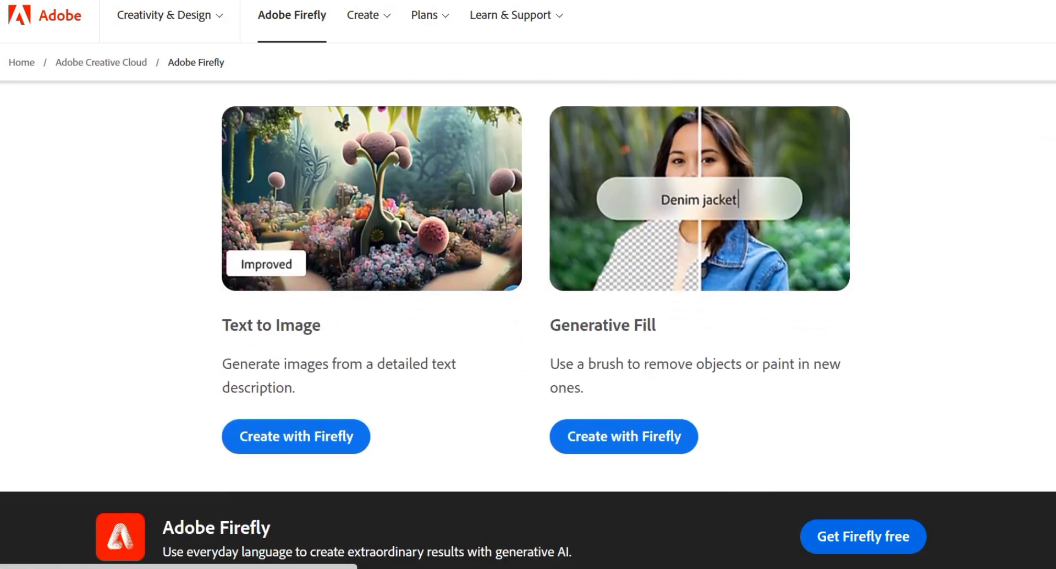
left_click(651, 440)
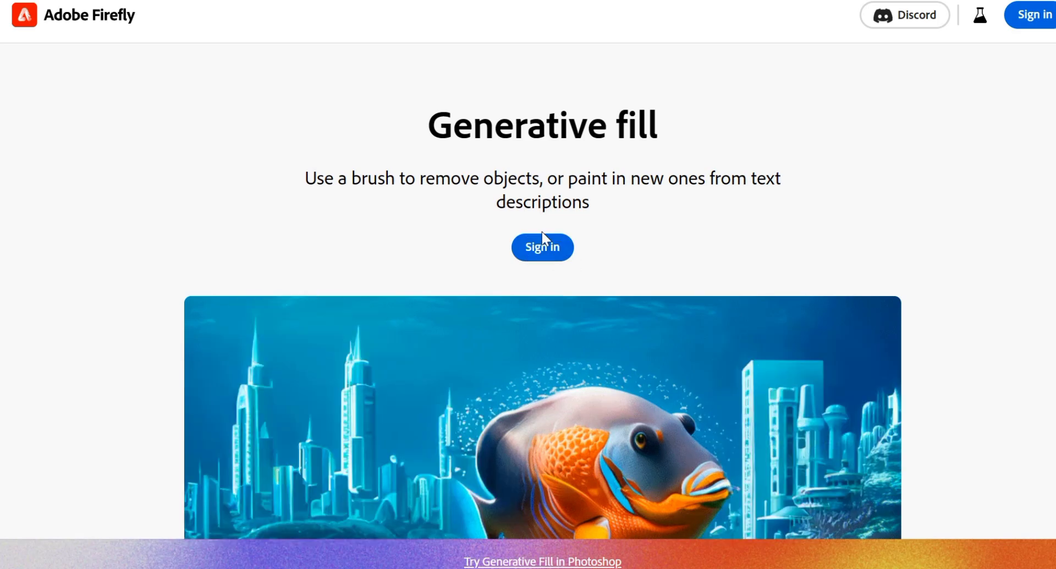
Sign in to Adobe Firefly with a Google account and agree to the generative AI user guidelines.
left_click(543, 254)
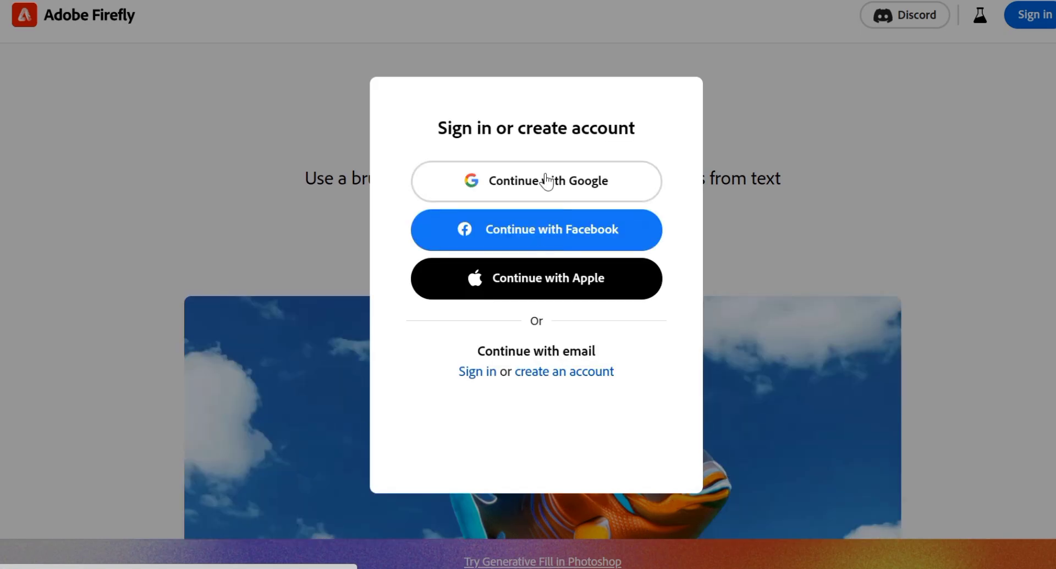
left_click(546, 177)
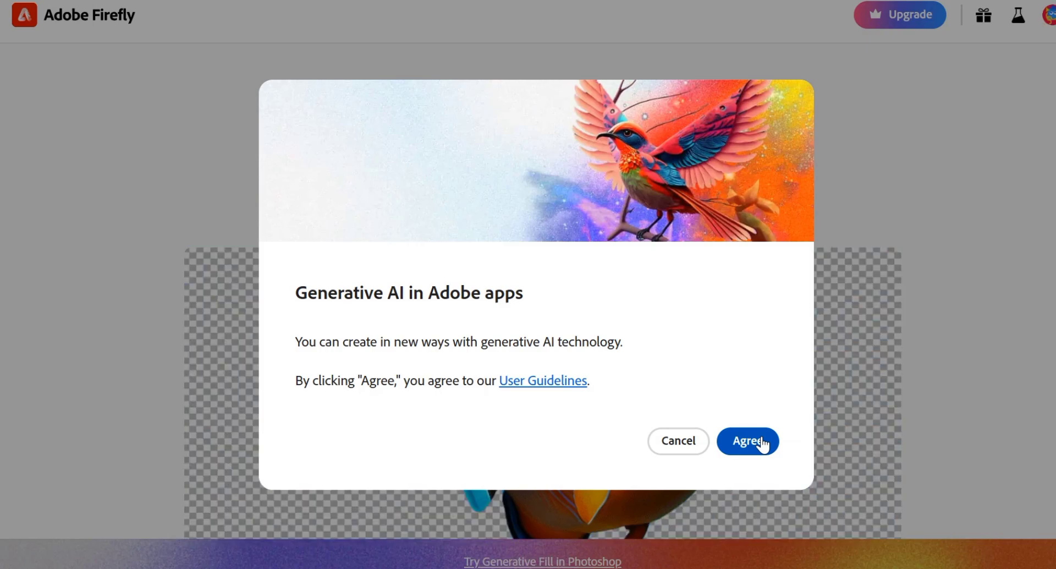
left_click(759, 441)
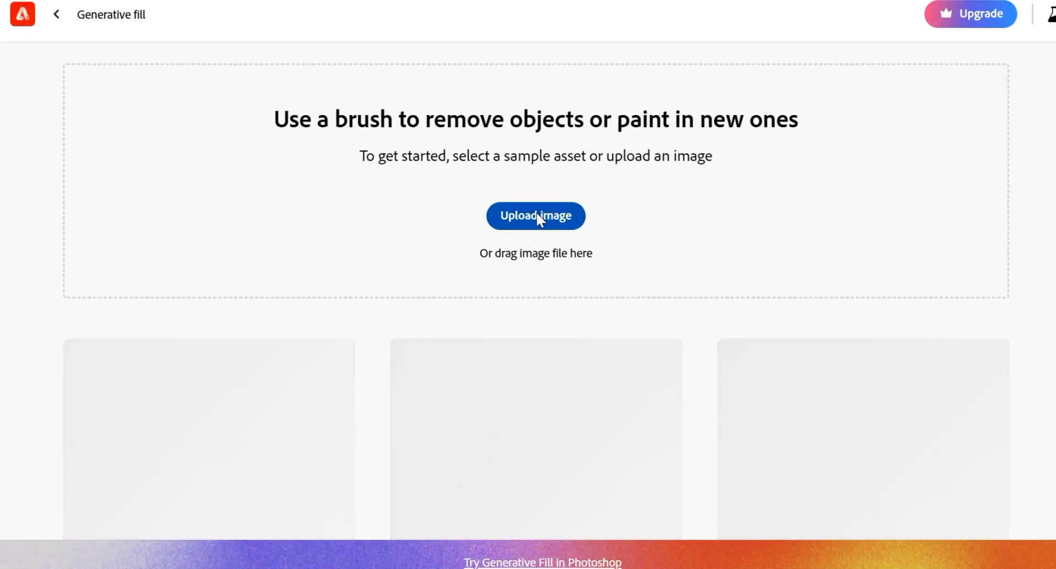
Upload the portrait of the man in a grey sleeveless shirt from the Downloads folder.
left_click(539, 218)
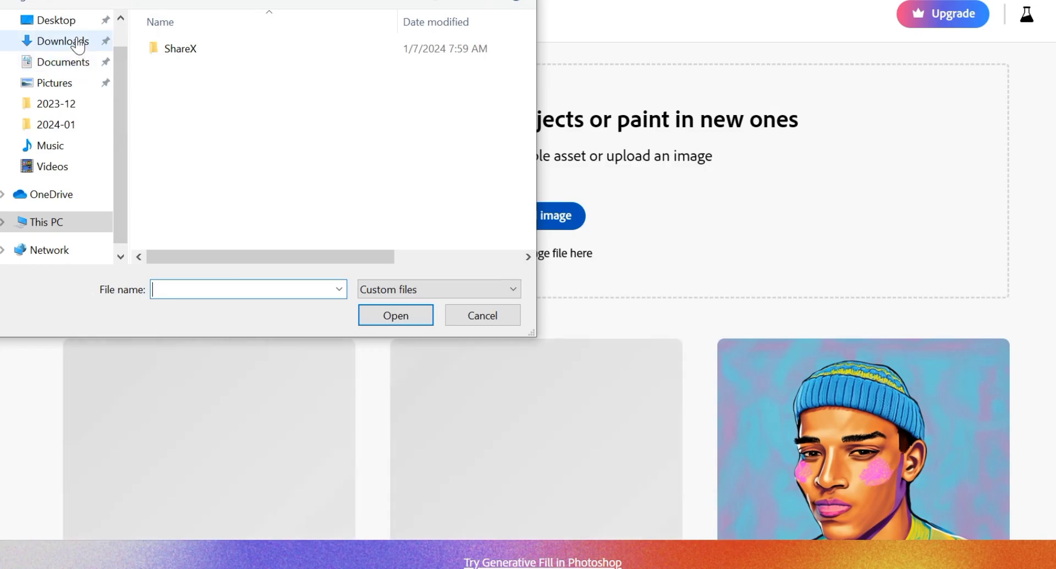
left_click(77, 43)
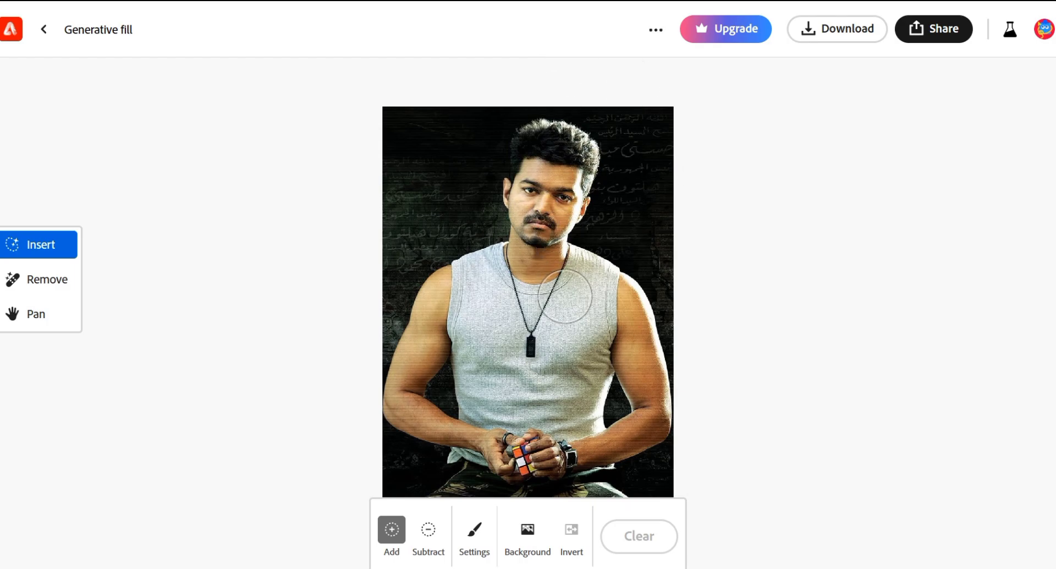
Mask out the photo's background and brush over the man's body and clothes, leaving only his head unselected.
left_click(622, 395)
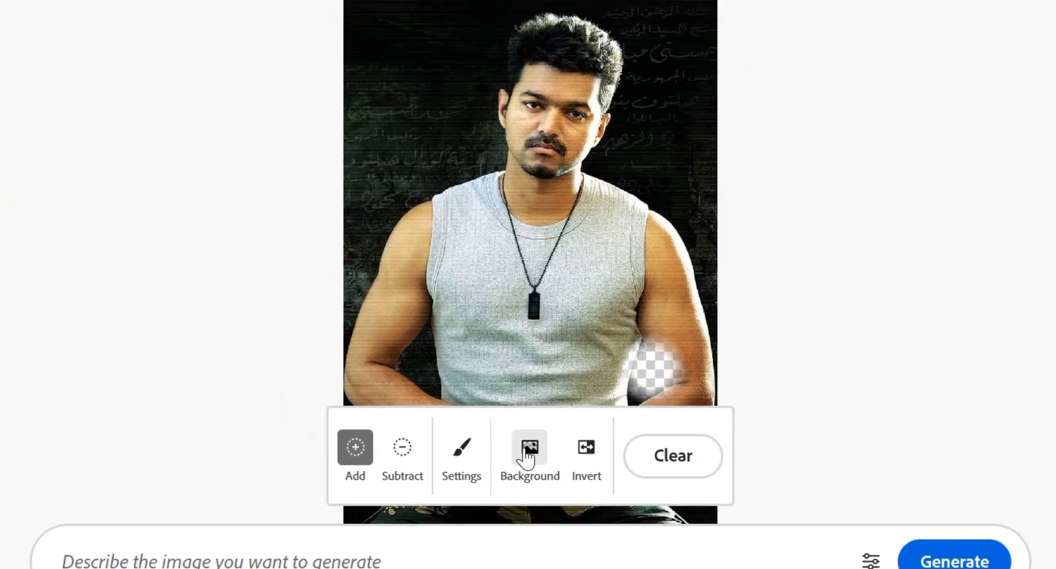
left_click(526, 466)
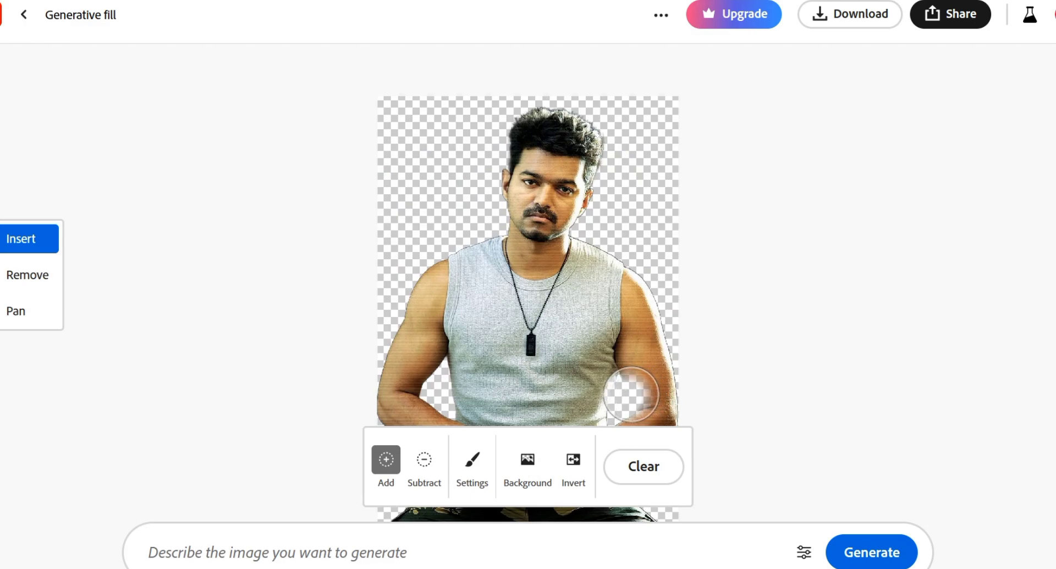
left_click_drag(630, 394, 635, 330)
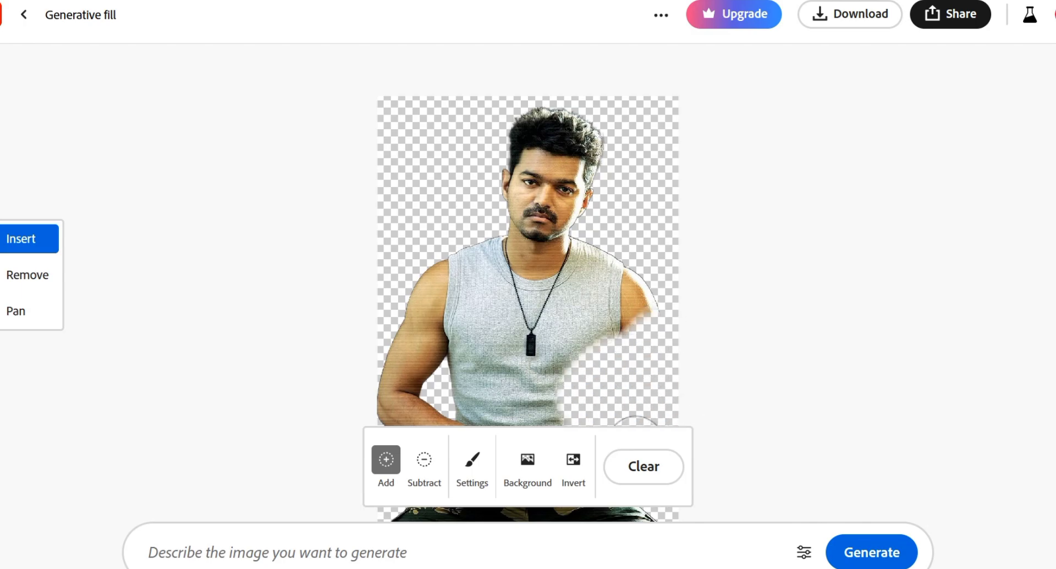
mouse_move(654, 514)
left_mouse_down()
mouse_move(632, 514)
mouse_move(647, 512)
left_mouse_up()
left_click_drag(656, 520, 400, 520)
mouse_move(605, 421)
left_mouse_down()
mouse_move(497, 421)
mouse_move(380, 394)
mouse_move(486, 407)
mouse_move(379, 393)
mouse_move(356, 323)
mouse_move(382, 354)
mouse_move(391, 269)
mouse_move(382, 255)
mouse_move(440, 319)
mouse_move(428, 236)
mouse_move(405, 252)
mouse_move(473, 375)
mouse_move(509, 393)
mouse_move(617, 381)
mouse_move(593, 335)
mouse_move(478, 388)
mouse_move(633, 278)
mouse_move(557, 299)
mouse_move(613, 242)
mouse_move(589, 245)
mouse_move(566, 283)
mouse_move(517, 302)
mouse_move(443, 253)
mouse_move(469, 256)
mouse_move(471, 242)
mouse_move(489, 237)
mouse_move(489, 255)
mouse_move(545, 279)
mouse_move(575, 253)
left_mouse_up()
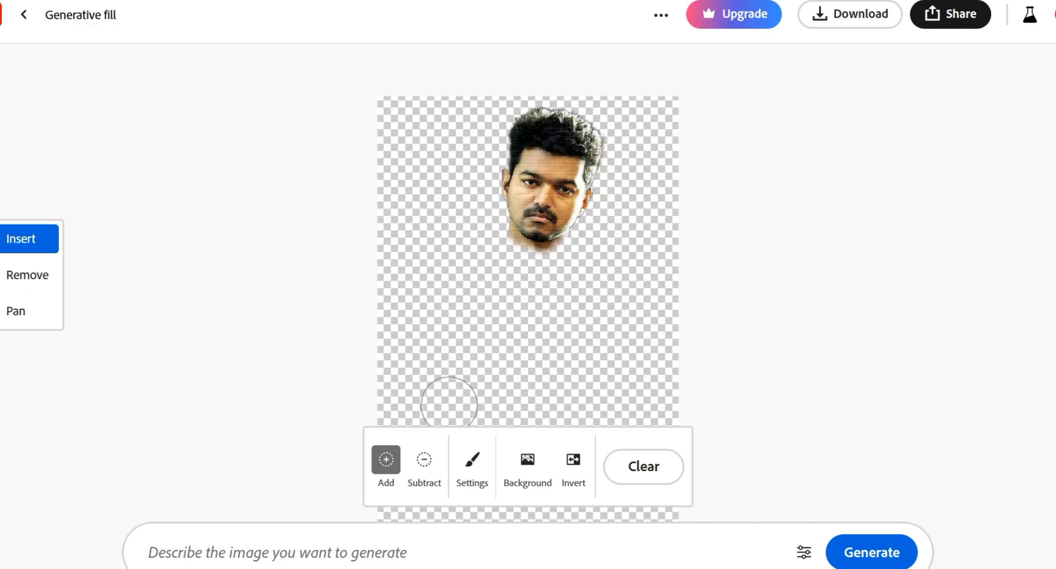
Generate a fill for the masked area with the prompt "create an office outfit".
left_click(290, 559)
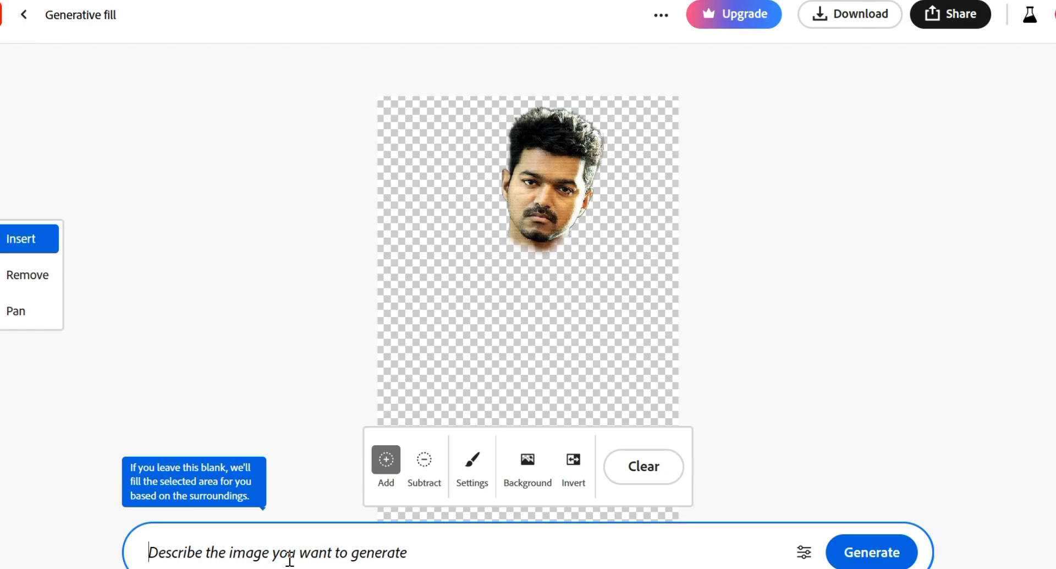
type("c")
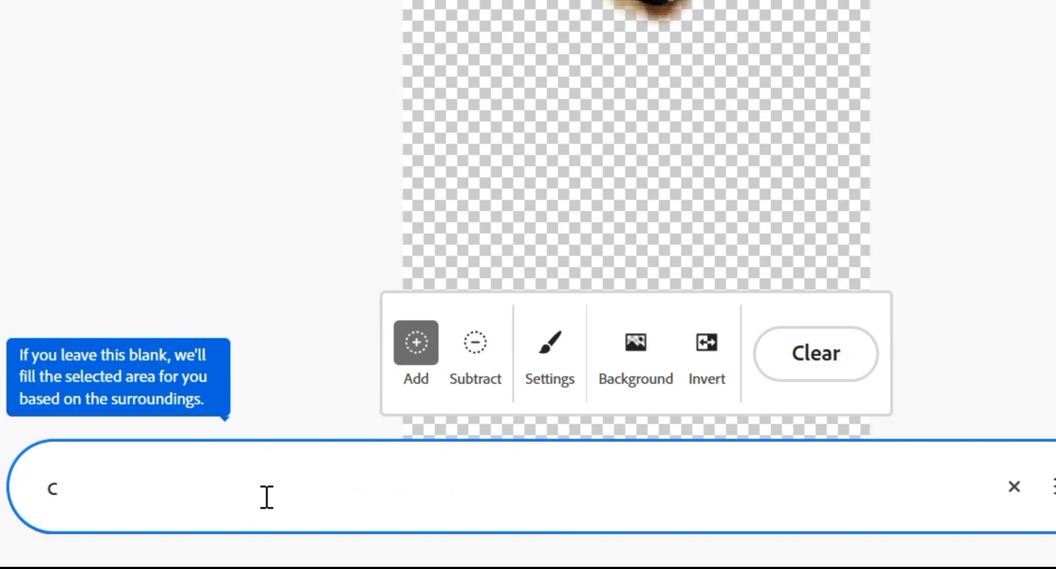
type("reate ")
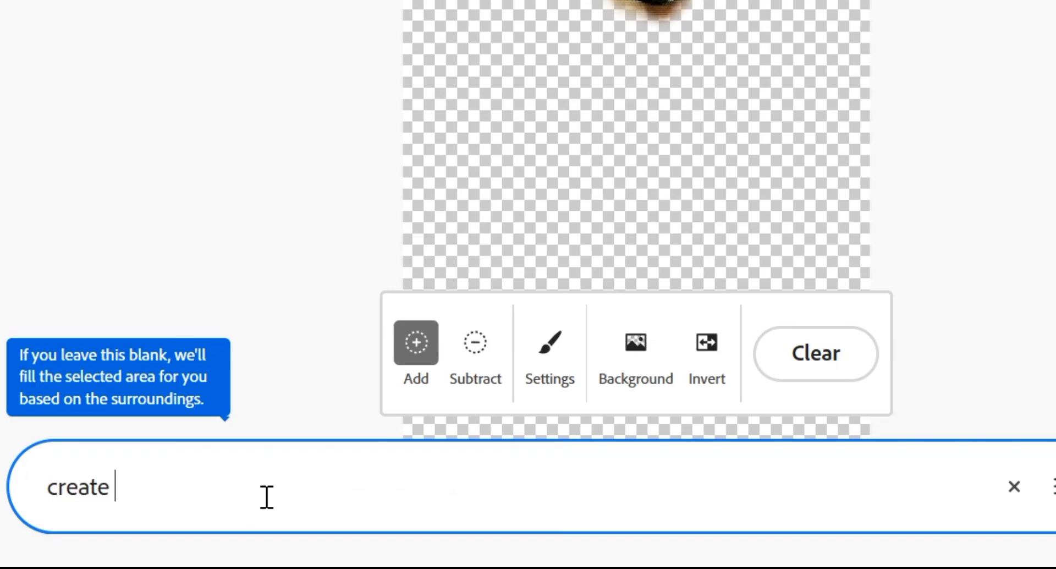
type("an")
type("offic")
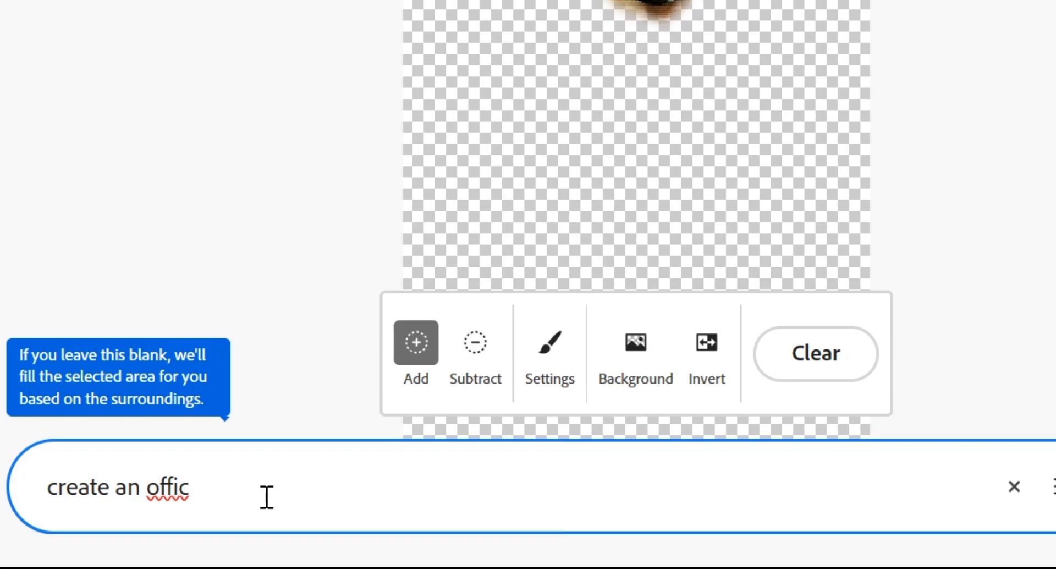
type("e out")
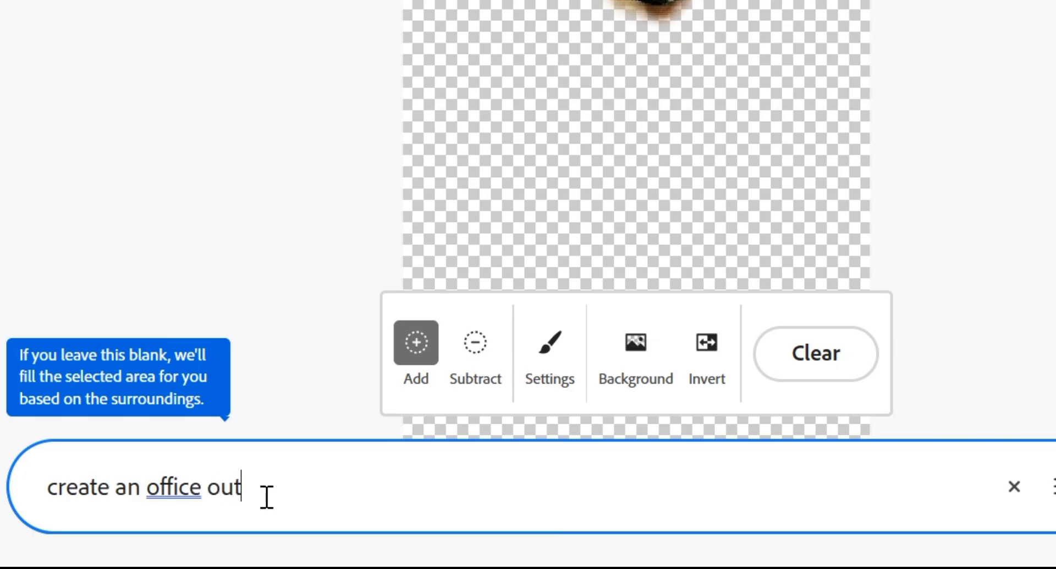
type("fit")
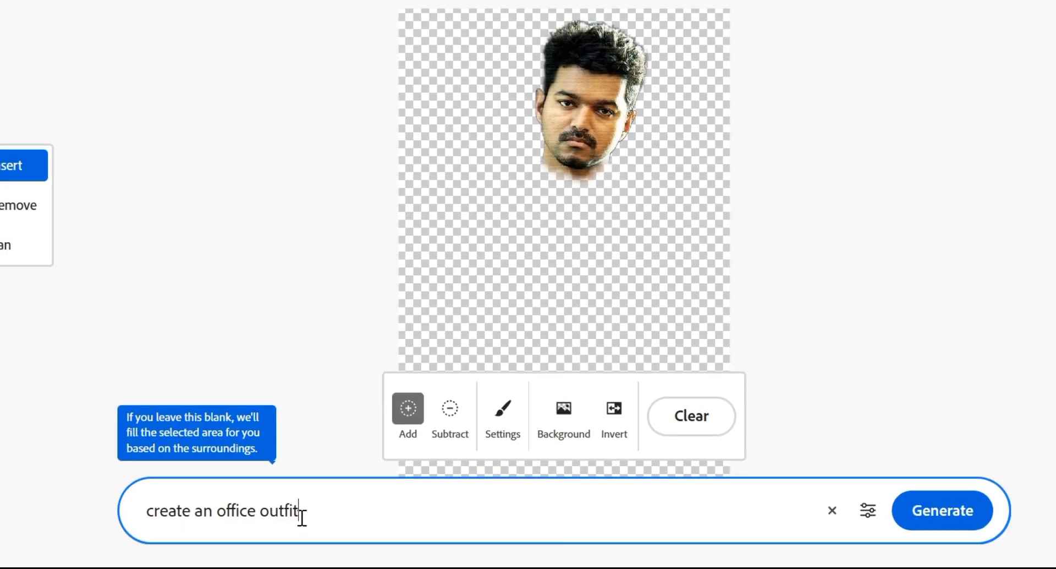
left_click(944, 520)
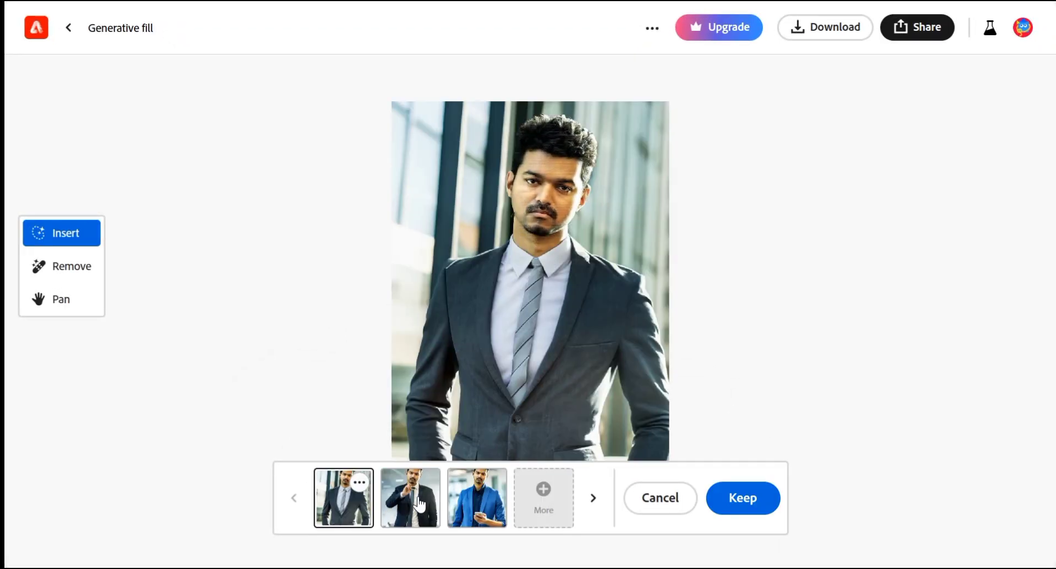
Compare the outfit variations, generate more, and keep the one with a black blazer, light blue shirt and a woman in the foreground.
left_click(419, 503)
left_click(497, 494)
left_click(554, 493)
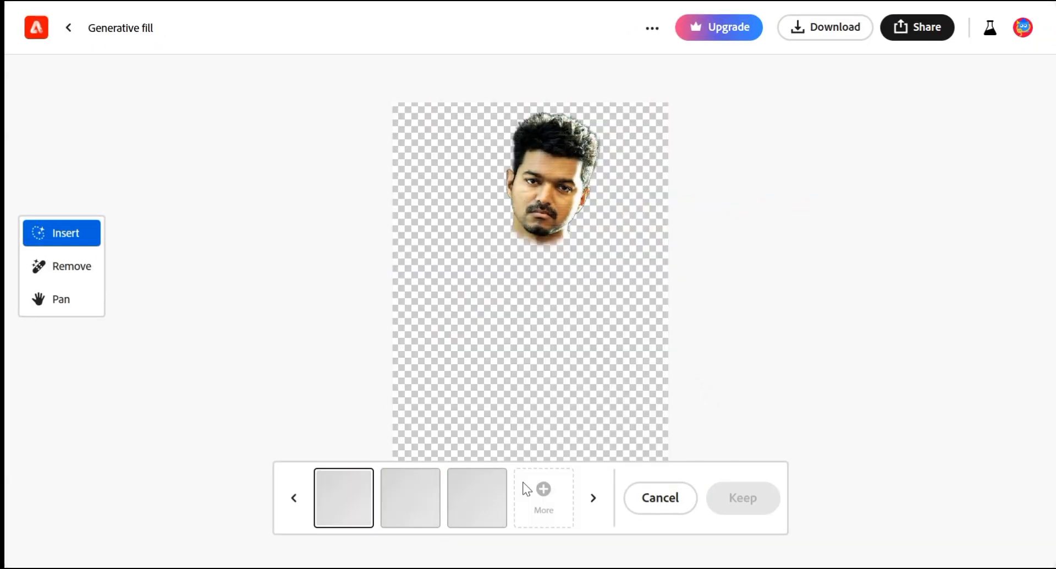
left_click(393, 486)
left_click(370, 495)
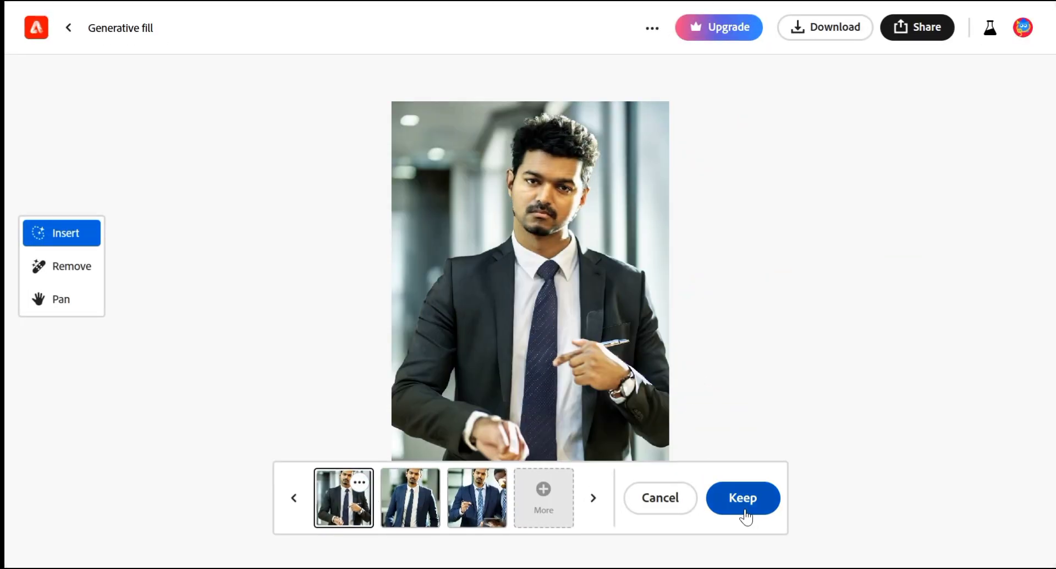
left_click(544, 502)
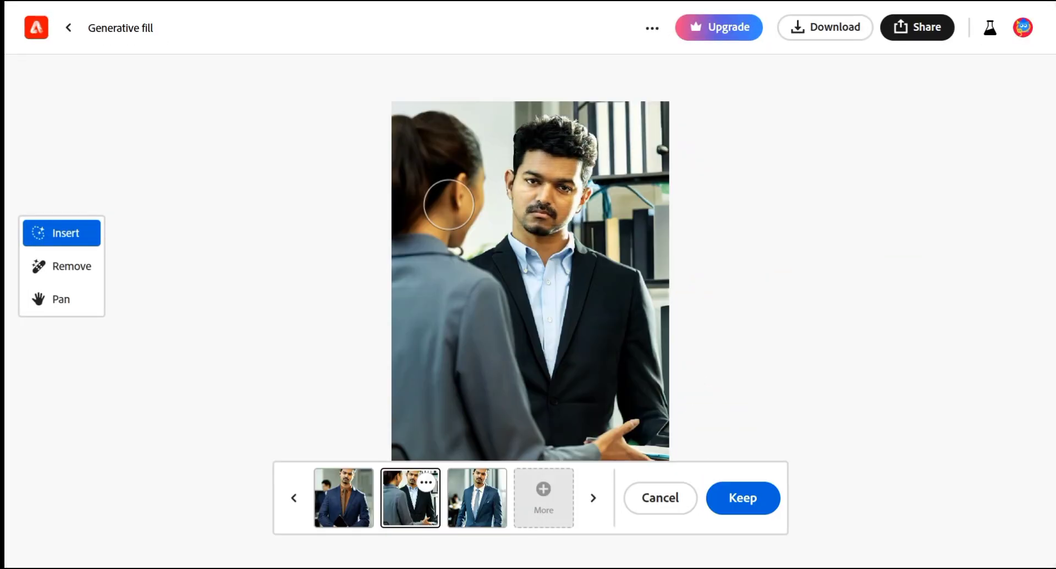
left_click(745, 497)
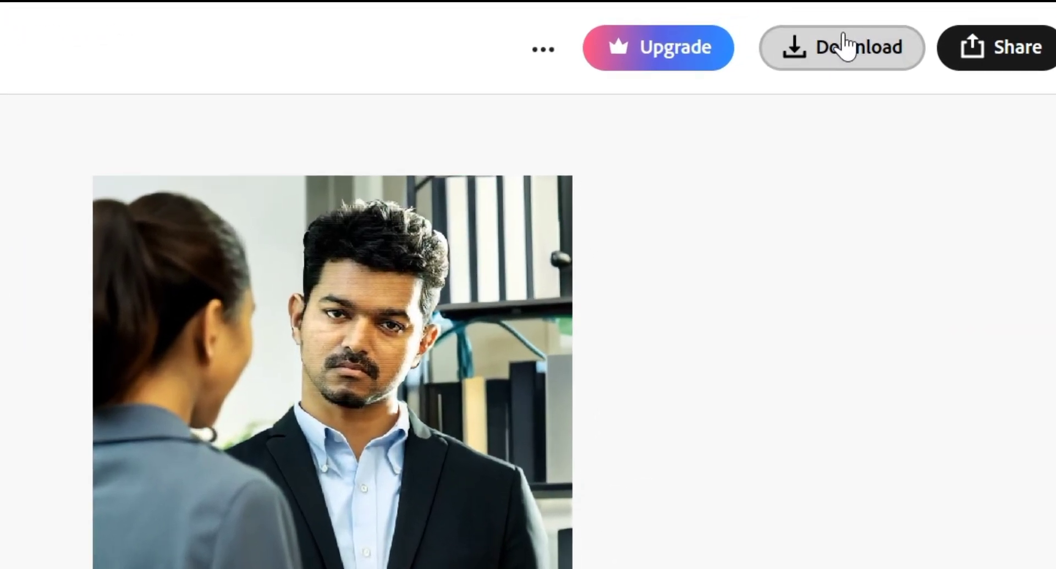
Download the generated image, continue past the AI transparency notice, and open the downloaded PNG file.
left_click(845, 46)
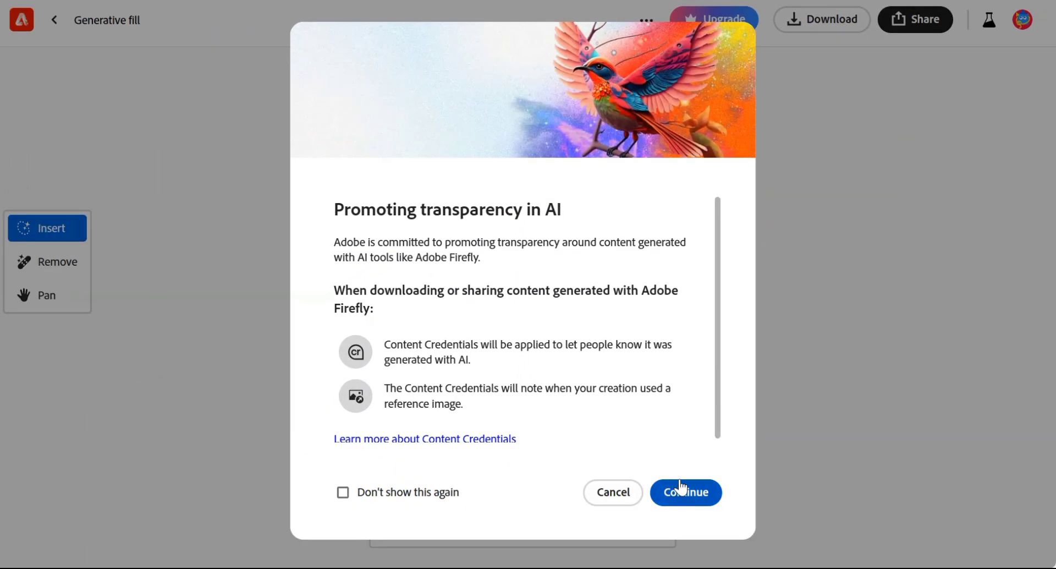
left_click(682, 490)
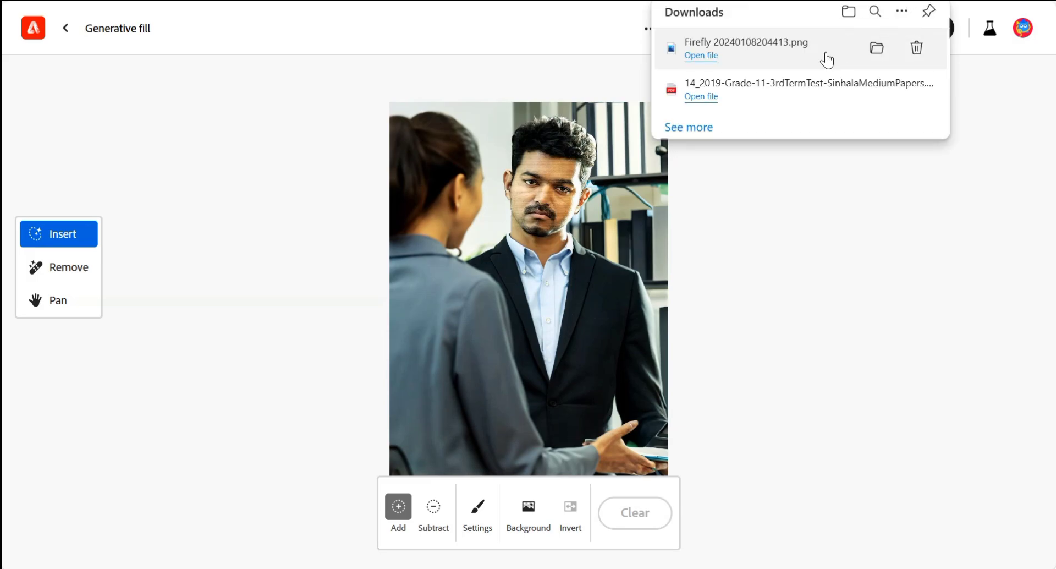
left_click(710, 56)
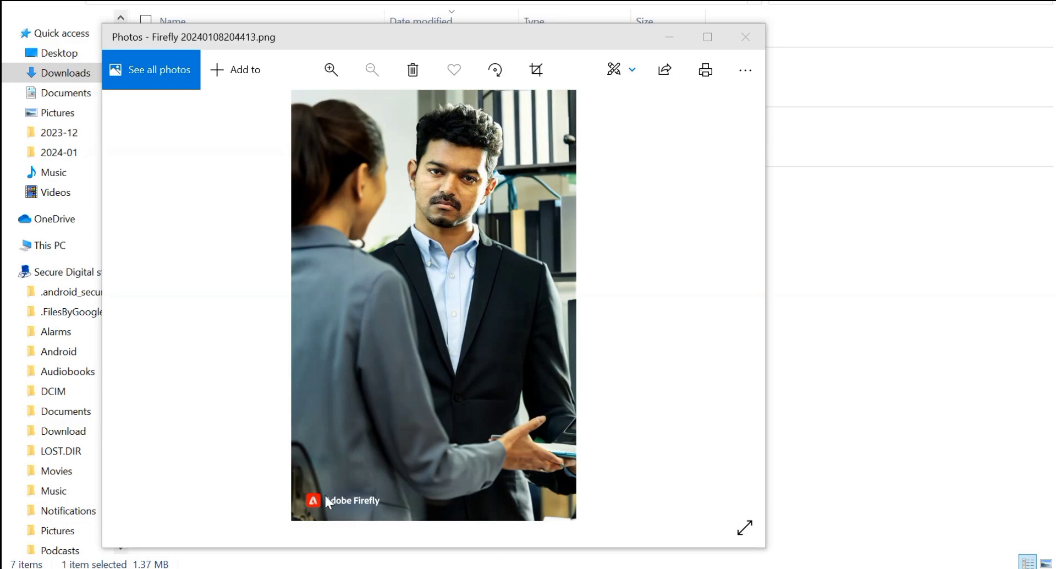
Crop the Adobe Firefly watermark off the image's lower edge and save a PNG copy in Pictures, replacing the existing file.
left_click(615, 78)
left_click(636, 126)
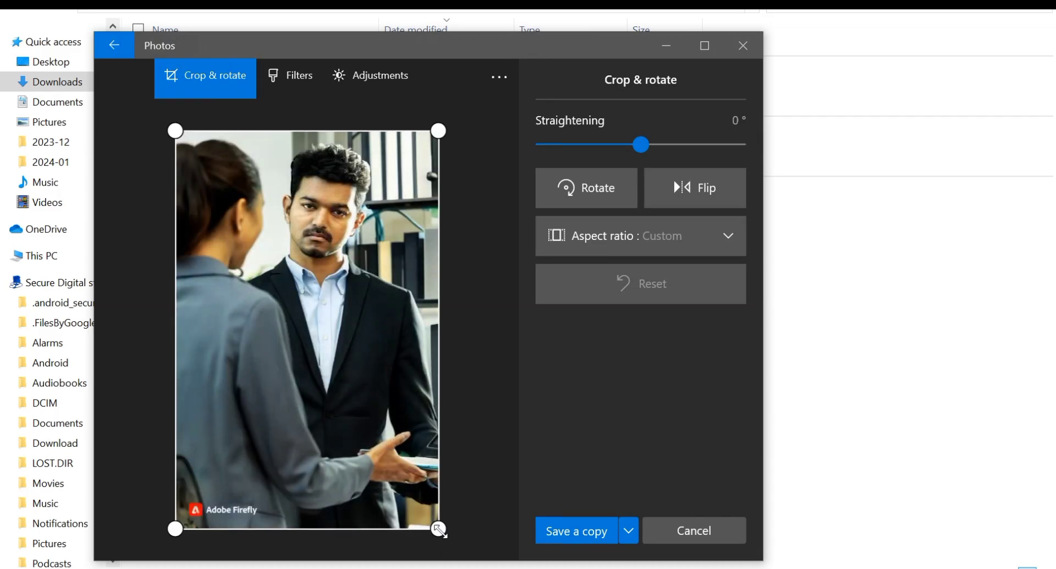
left_click_drag(438, 530, 458, 503)
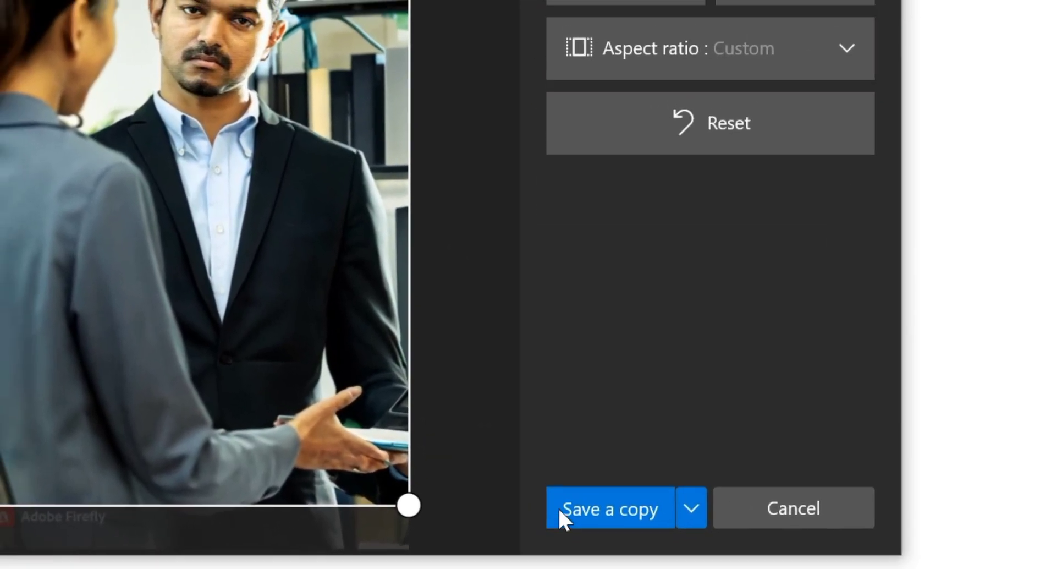
left_click(545, 529)
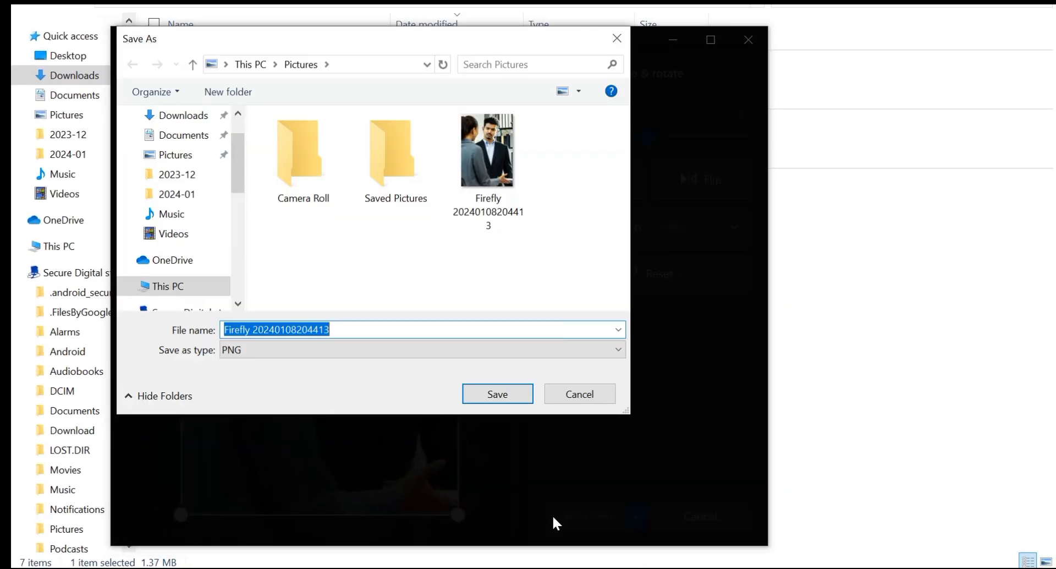
left_click(495, 398)
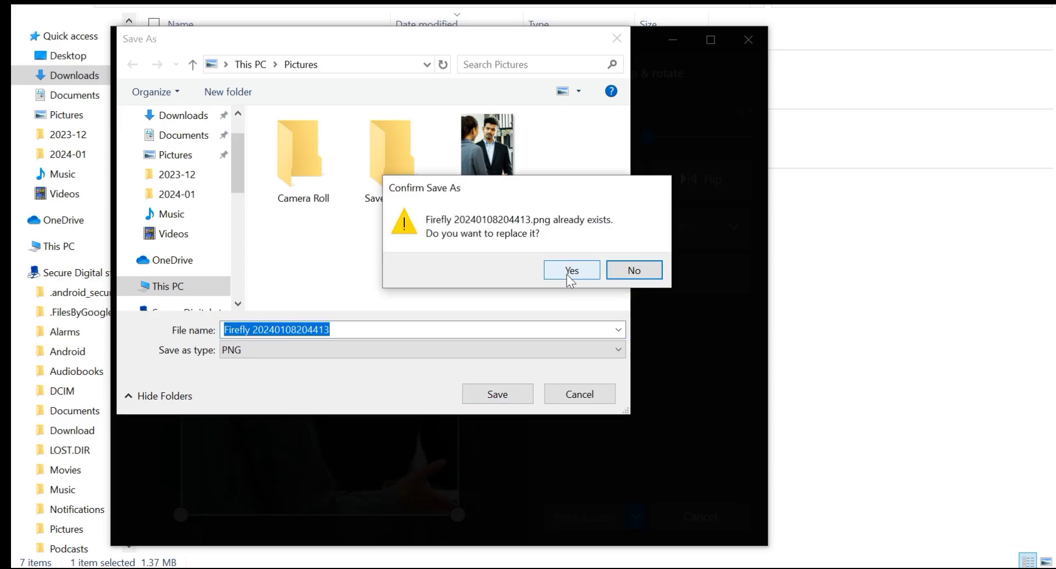
left_click(568, 275)
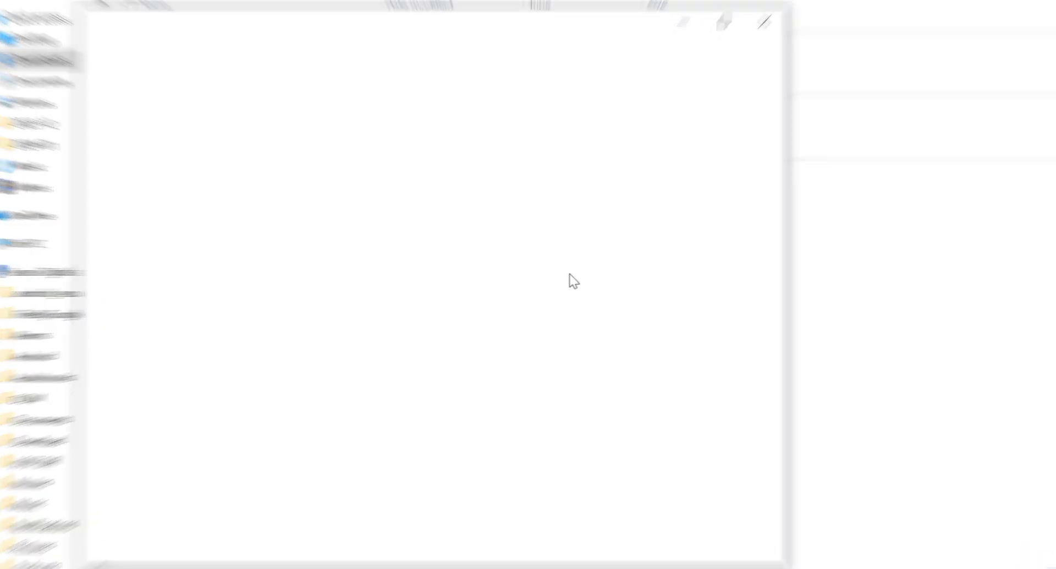